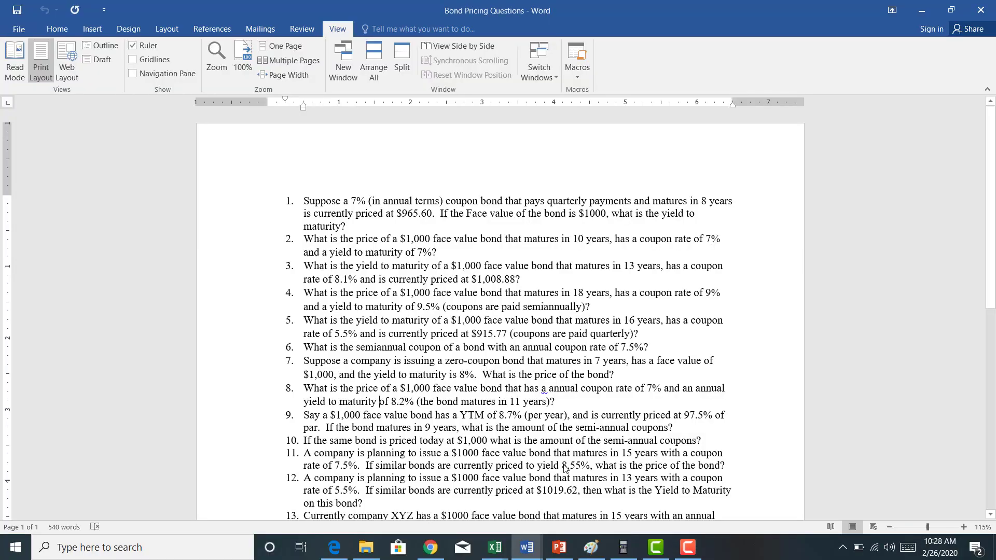
# Highlight the 8.55 yield and the 7.5 coupon rate in question 11.
pyautogui.moveTo(990, 236); pyautogui.dragTo(994, 327)
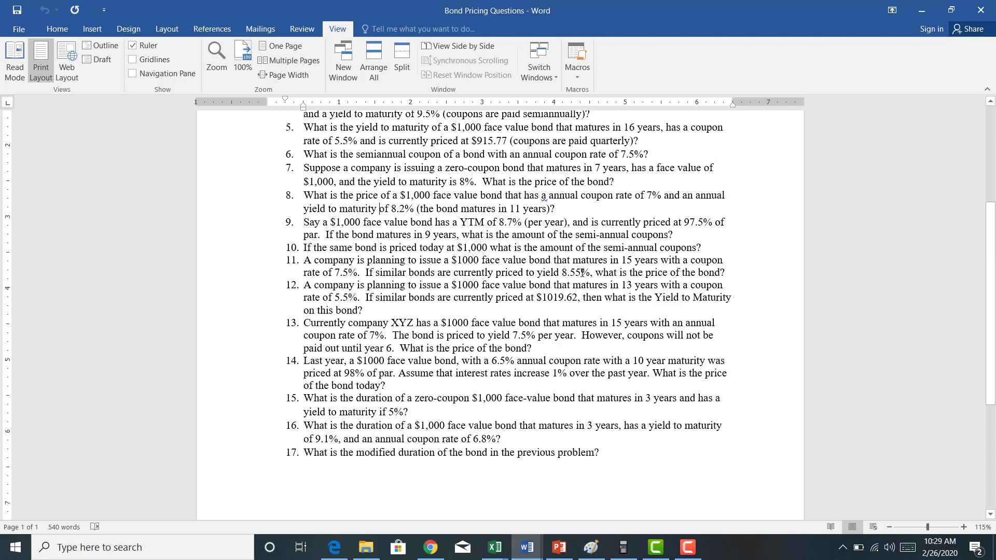
pyautogui.moveTo(581, 272); pyautogui.dragTo(564, 273)
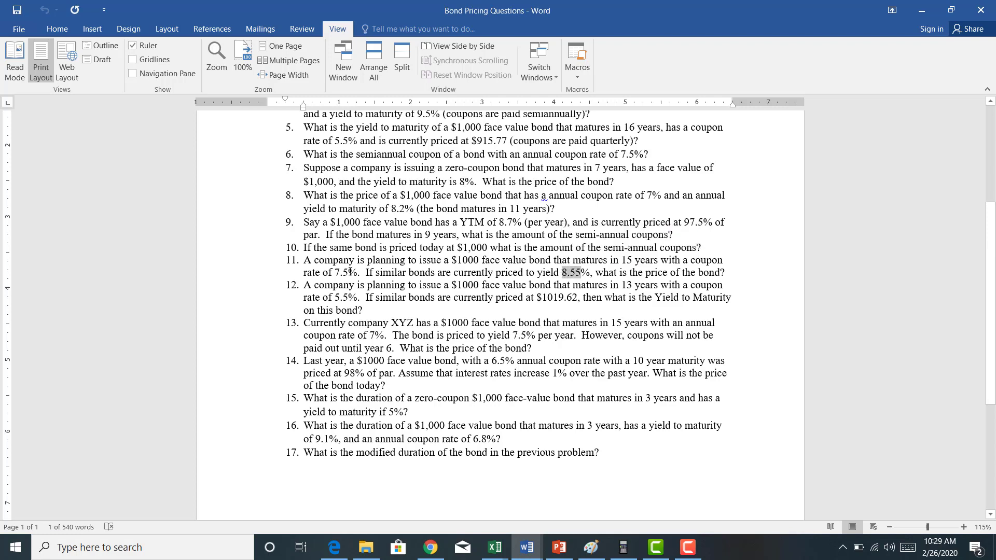
pyautogui.moveTo(349, 273); pyautogui.dragTo(334, 273)
# Switch to the BA II Plus calculator, clear its display, and store -1000 as the future value (FV) for question 11.
pyautogui.click(622, 548)
pyautogui.click(56, 430)
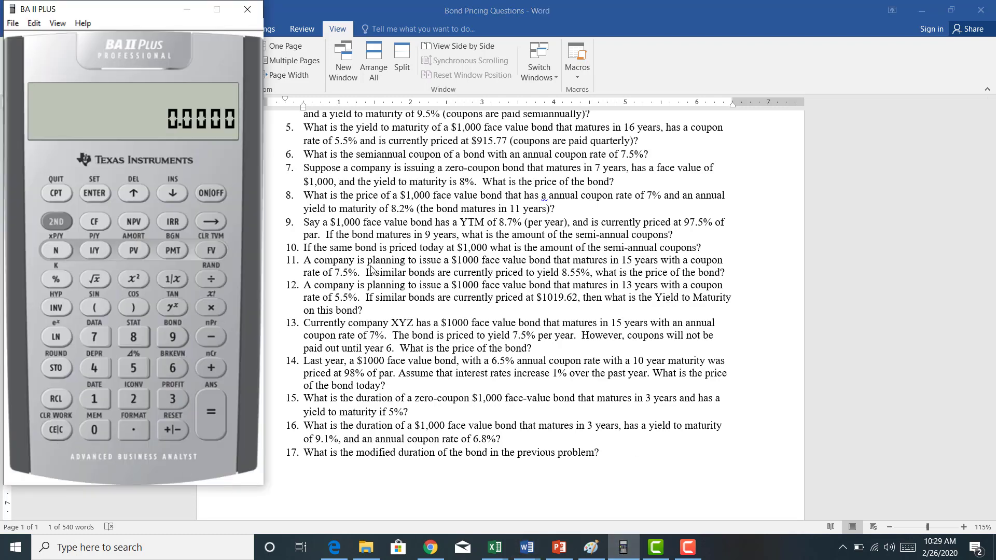
pyautogui.click(101, 406)
pyautogui.click(94, 431)
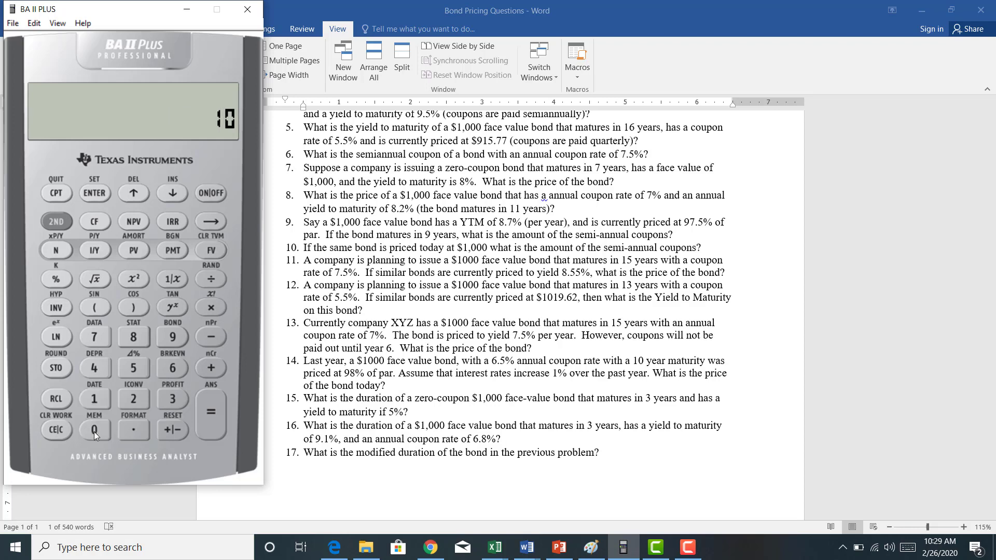
pyautogui.doubleClick(95, 432)
pyautogui.click(184, 430)
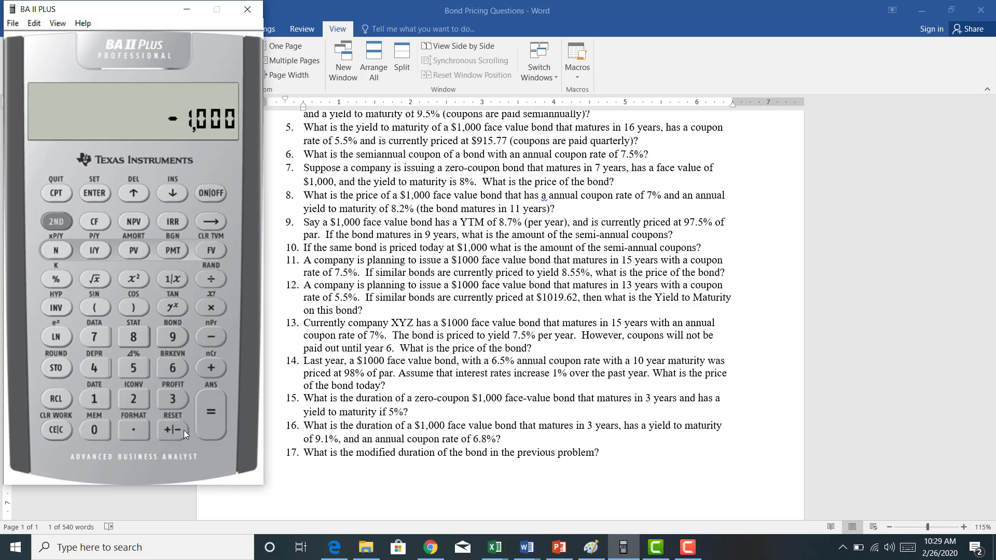
pyautogui.click(211, 251)
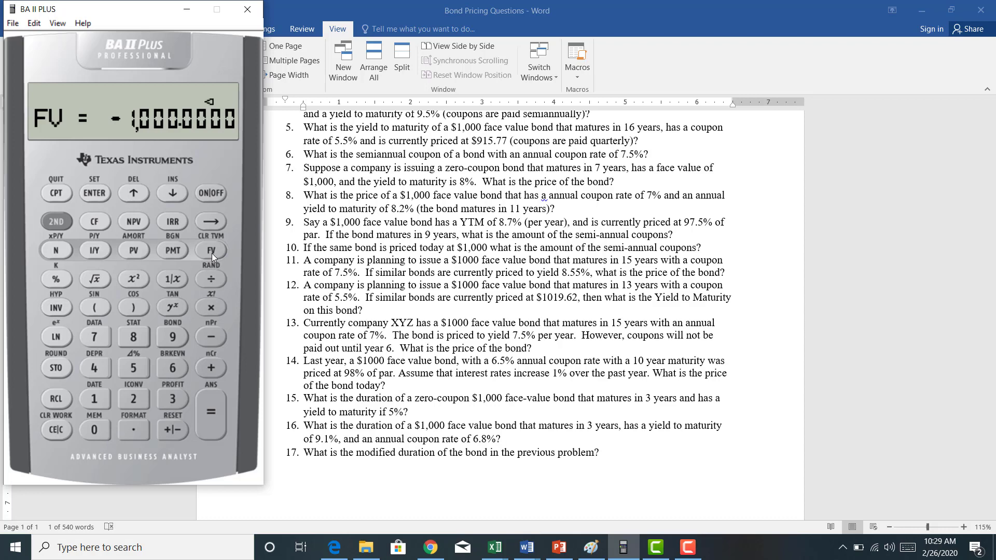
# Store -75 as the coupon payment (PMT) for the question 11 bond.
pyautogui.click(95, 338)
pyautogui.click(133, 369)
pyautogui.click(163, 430)
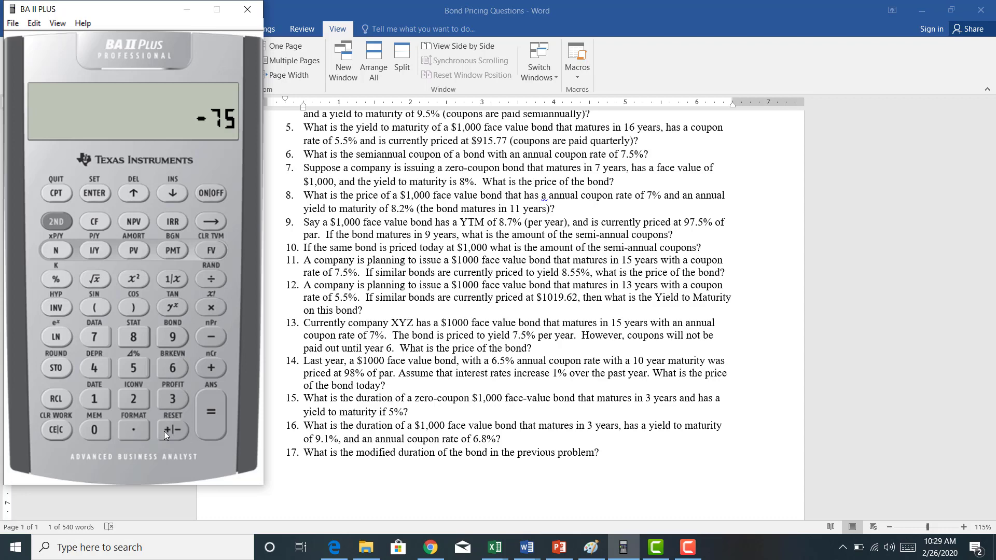
pyautogui.click(172, 251)
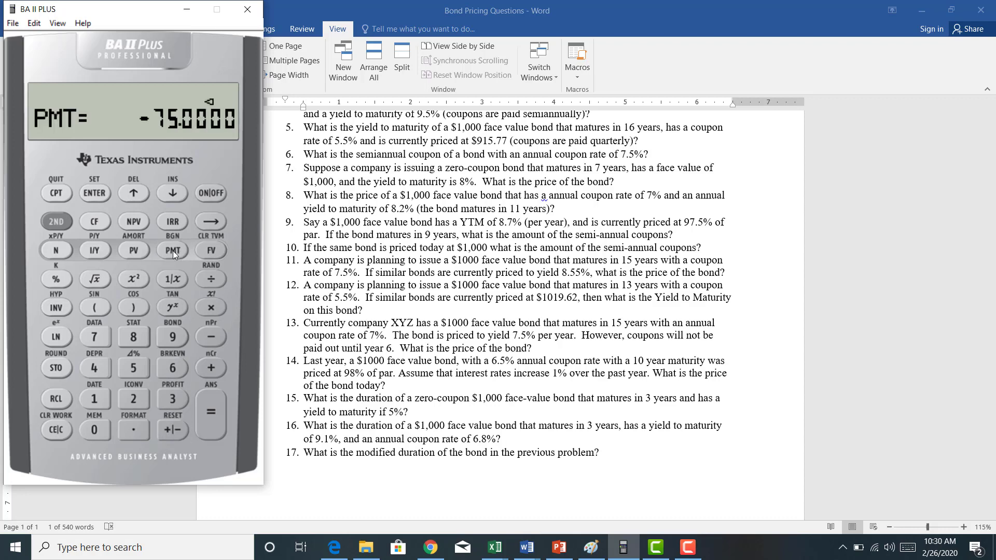
# Store 8.55 as the annual yield (I/Y) for the question 11 bond.
pyautogui.click(136, 331)
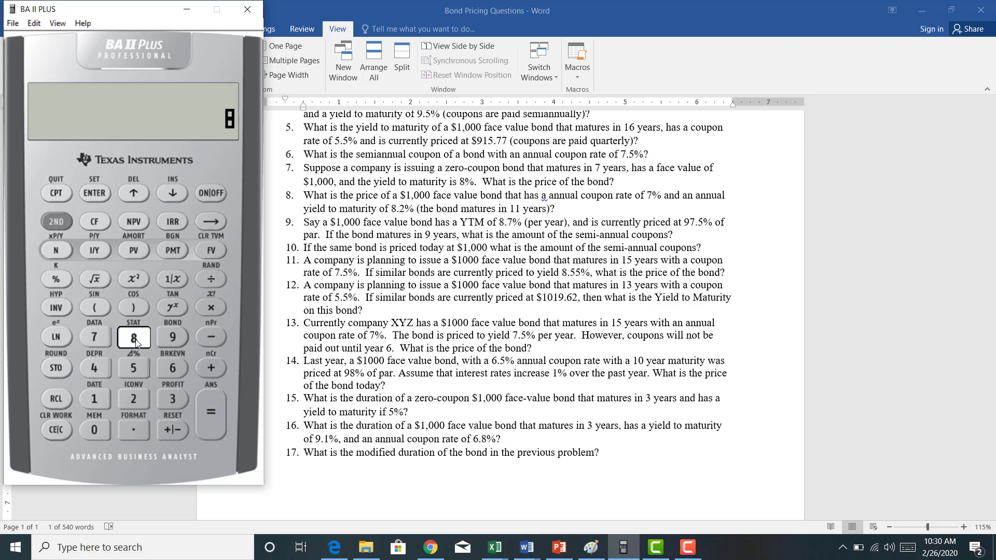
pyautogui.click(133, 365)
pyautogui.click(132, 365)
pyautogui.click(95, 250)
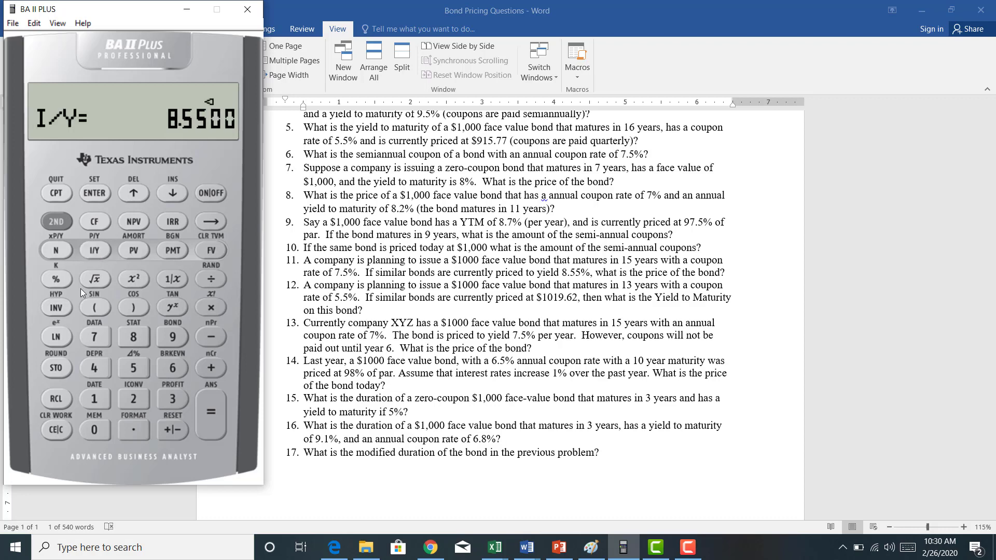
# Store 15 as the number of periods (N) and compute the present value (PV) of the question 11 bond.
pyautogui.click(92, 396)
pyautogui.click(133, 366)
pyautogui.click(56, 251)
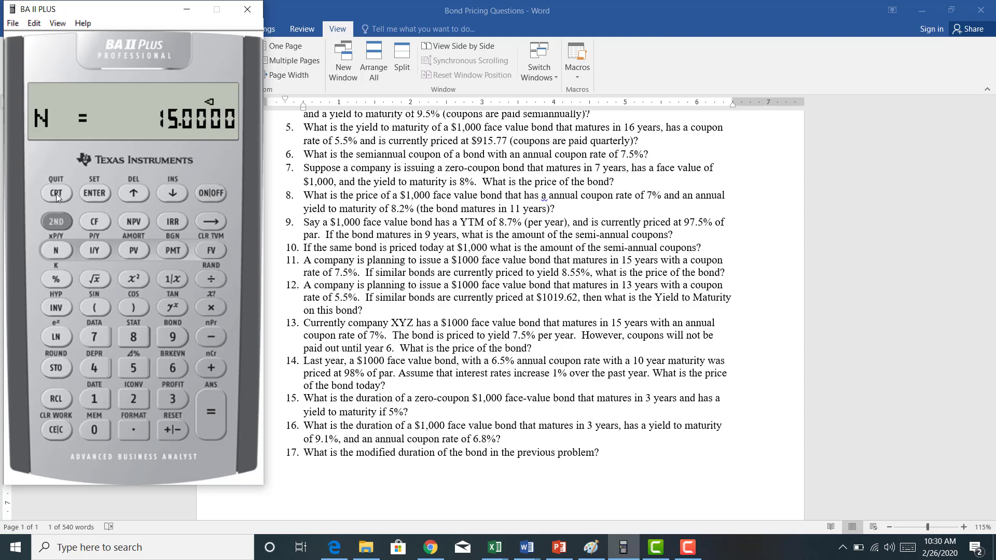
pyautogui.click(133, 252)
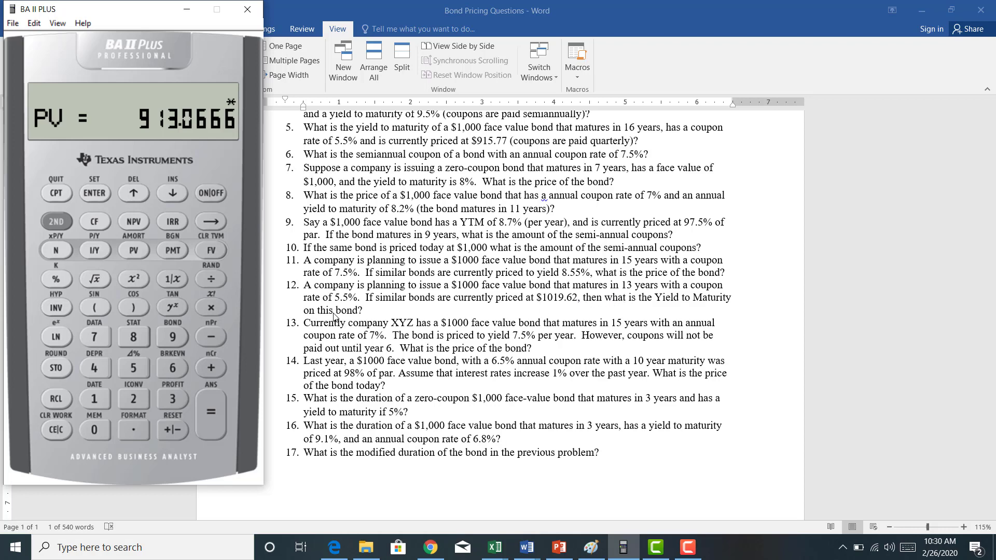
# Clear the calculator display and store -1000 as the future value (FV) for question 12.
pyautogui.click(56, 429)
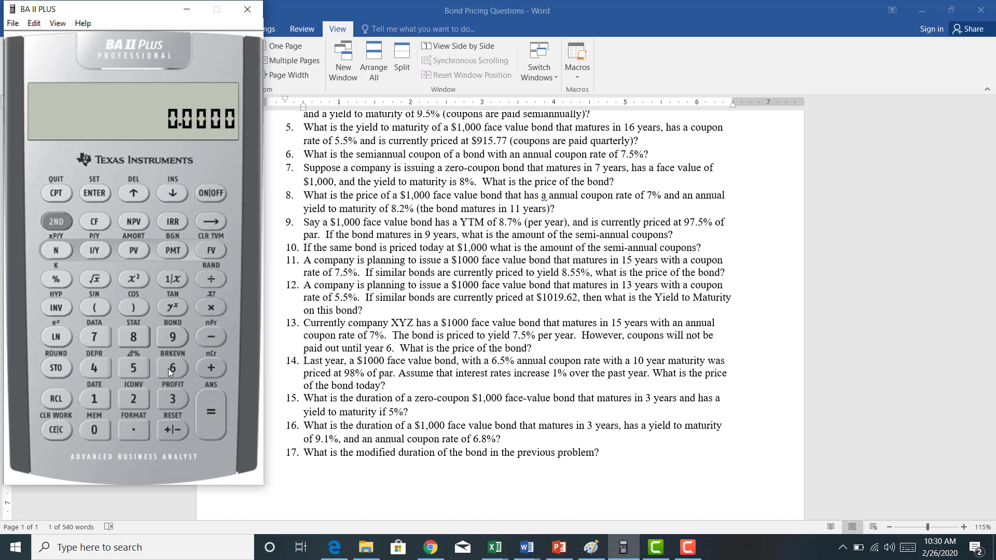
pyautogui.click(100, 393)
pyautogui.click(97, 428)
pyautogui.click(98, 428)
pyautogui.click(98, 428)
pyautogui.click(170, 426)
pyautogui.click(210, 250)
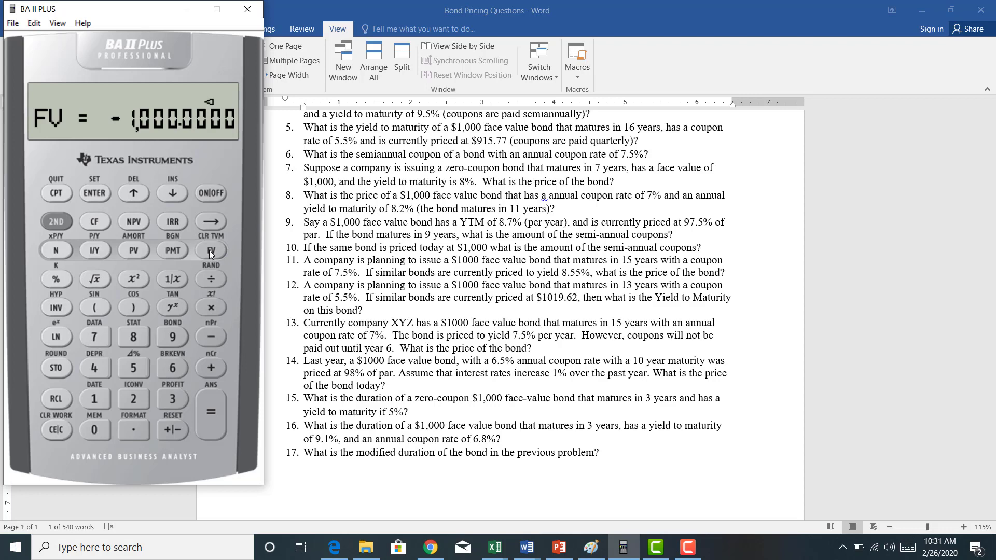
# Store -55 as the coupon payment (PMT) for the question 12 bond.
pyautogui.click(136, 367)
pyautogui.click(135, 367)
pyautogui.click(173, 431)
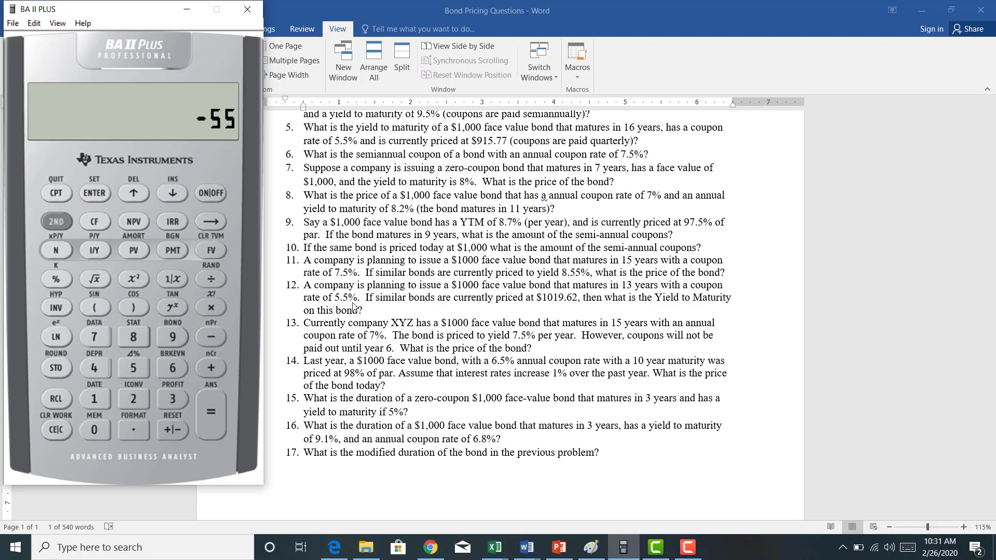
pyautogui.click(172, 250)
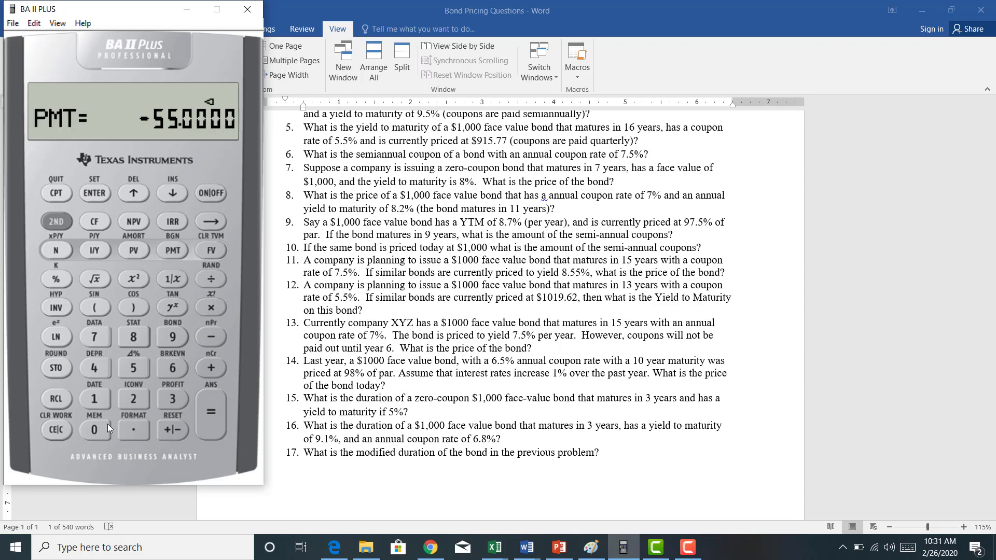
# Store 1019.62 as the present value (PV) for the question 12 bond.
pyautogui.click(92, 400)
pyautogui.click(98, 434)
pyautogui.click(98, 404)
pyautogui.click(175, 337)
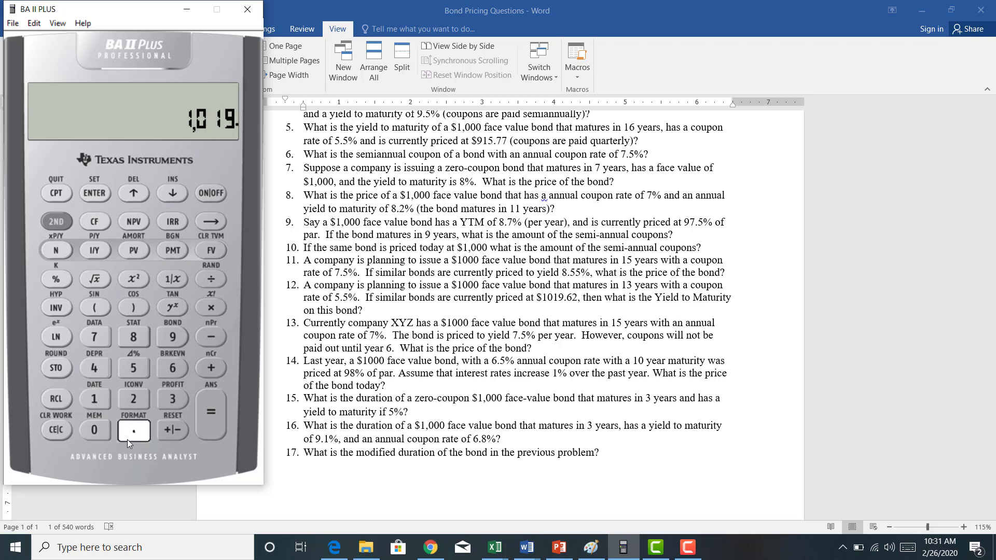
pyautogui.click(169, 369)
pyautogui.click(133, 400)
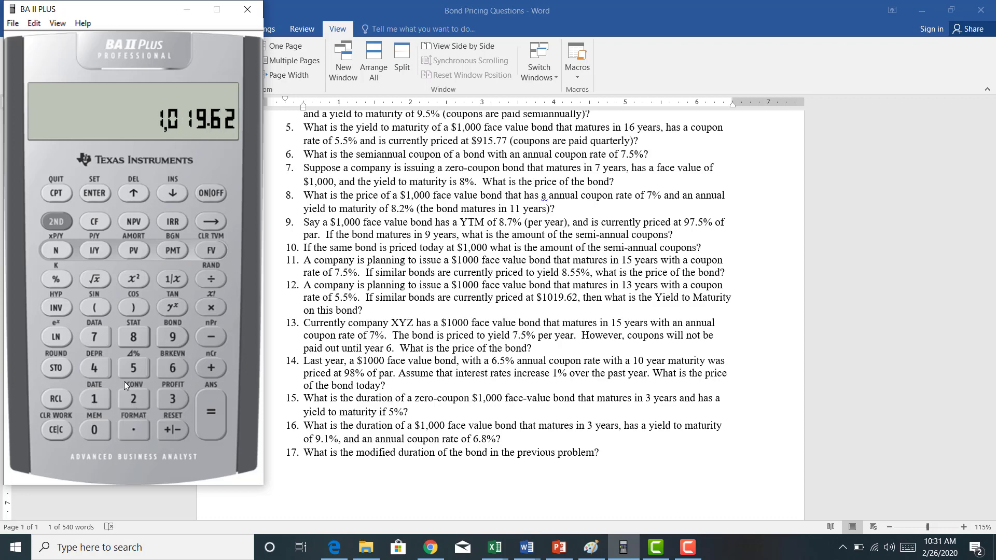
pyautogui.click(134, 251)
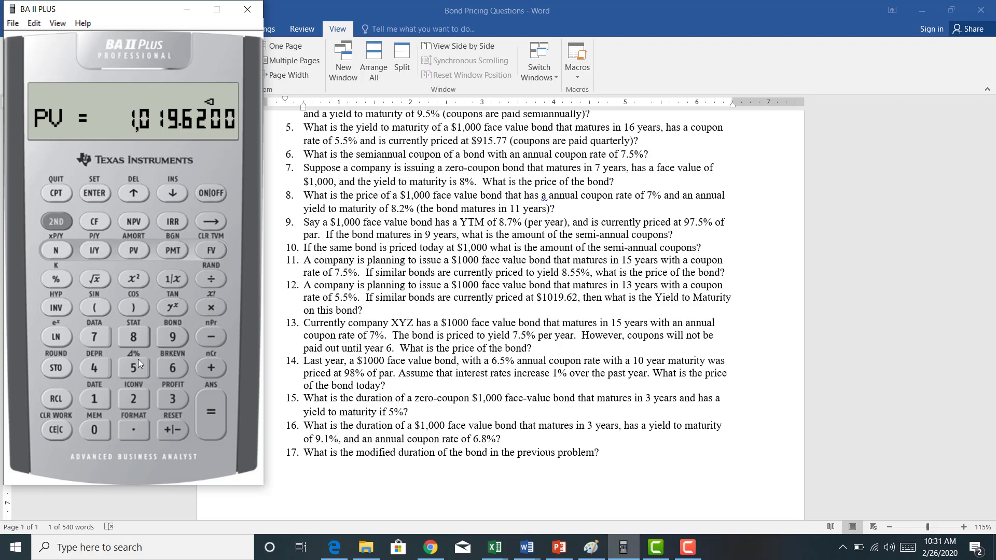
# Store 13 as the number of periods (N) and compute the yield to maturity (I/Y) for question 12.
pyautogui.click(103, 400)
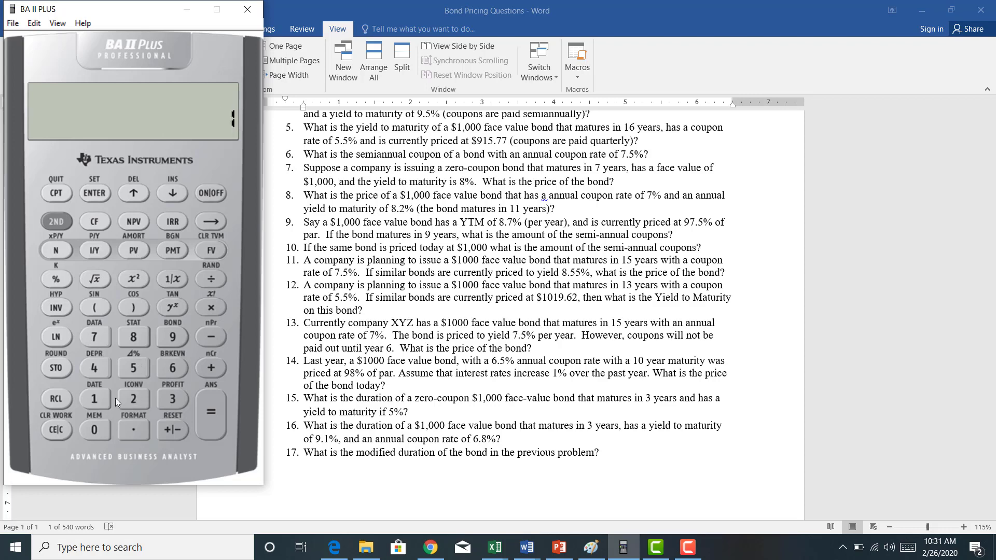
pyautogui.click(172, 398)
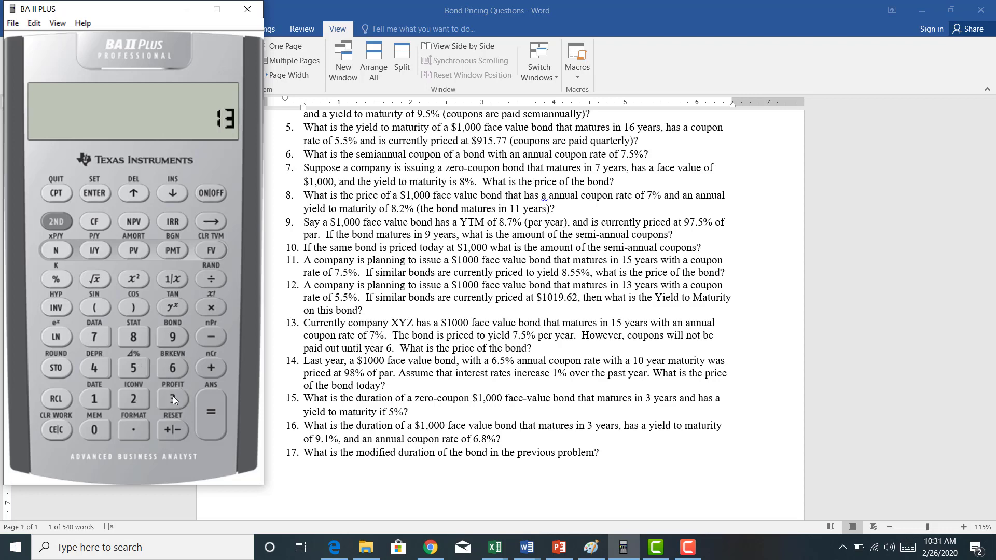
pyautogui.click(57, 251)
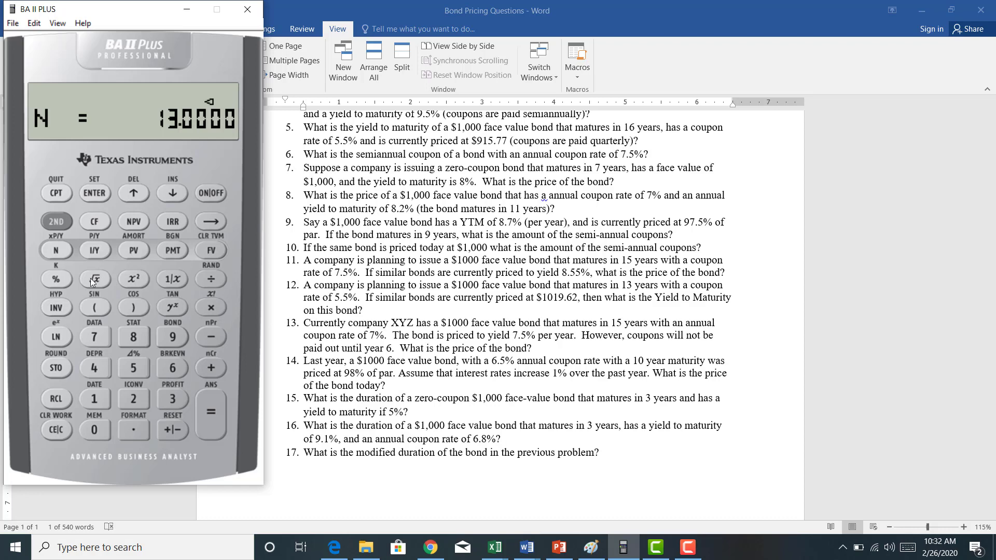
pyautogui.click(58, 195)
pyautogui.click(94, 250)
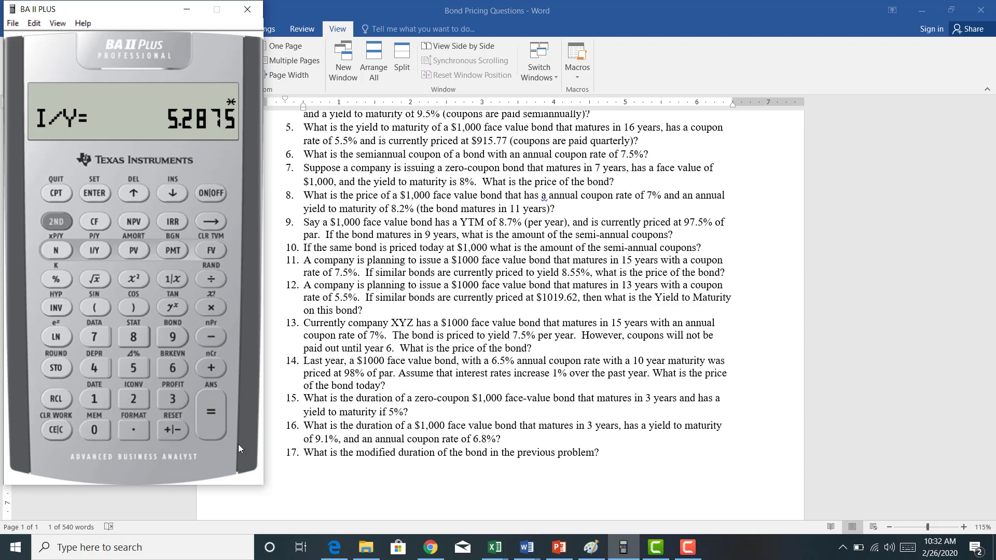
# Switch to the Book2 workbook in Excel and clear the contents of cells A1:B1.
pyautogui.hotkey('alt', 'Tab')
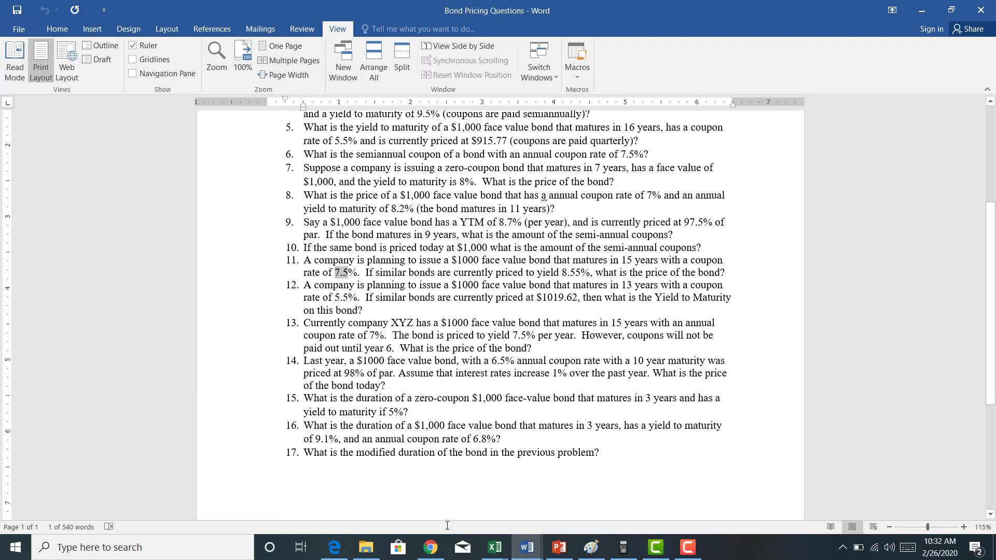
pyautogui.click(494, 547)
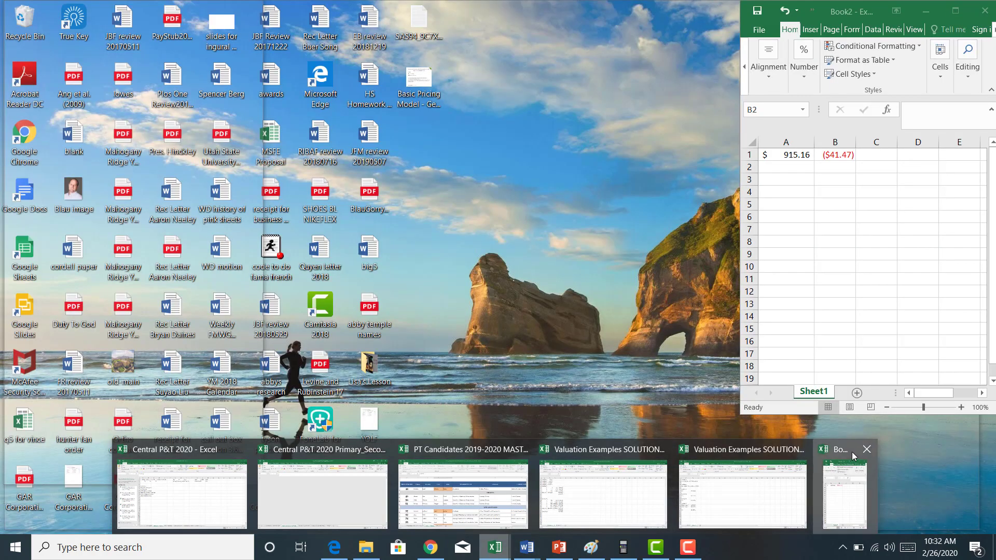
pyautogui.click(846, 456)
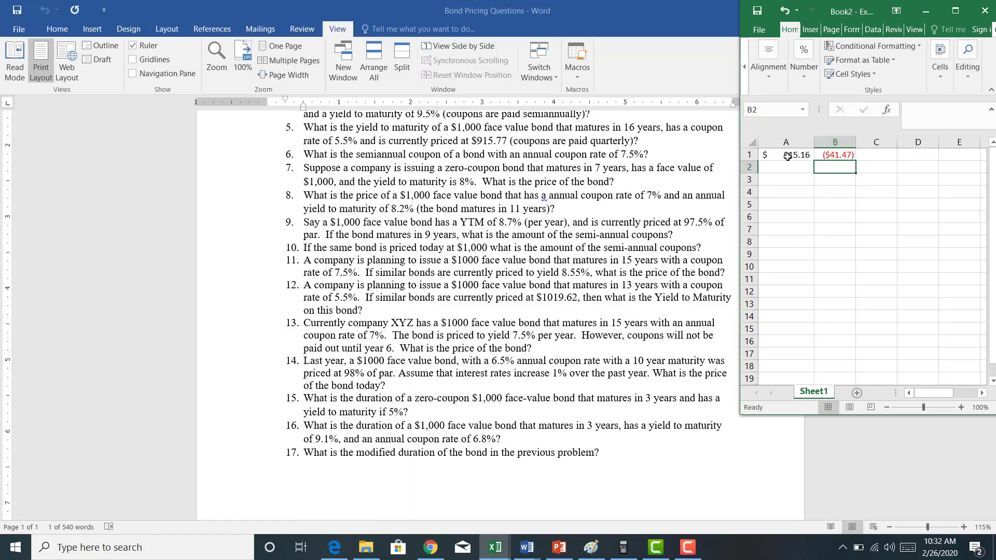
pyautogui.moveTo(787, 157); pyautogui.dragTo(829, 158)
pyautogui.press('Delete')
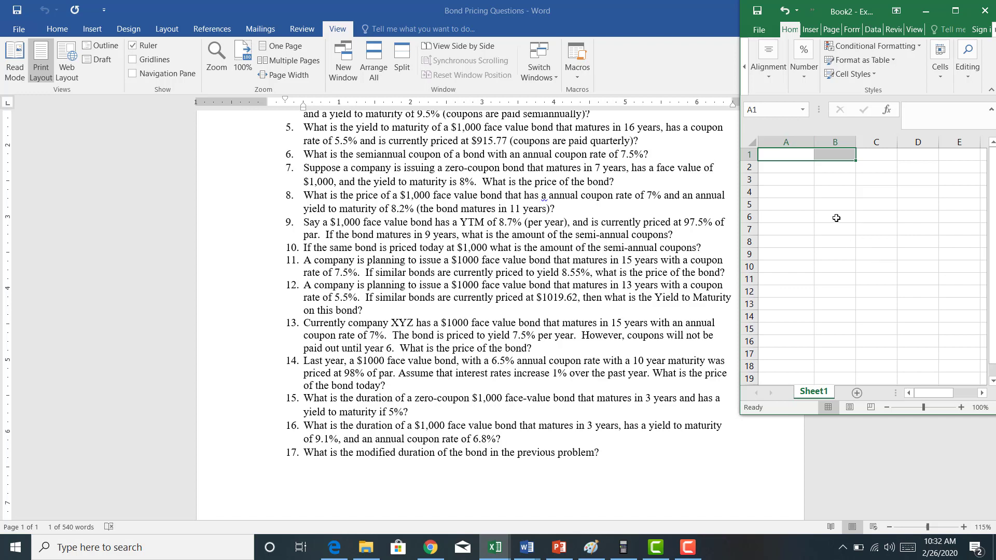
# Change the number format of cells A1:B1 to Number.
pyautogui.click(805, 77)
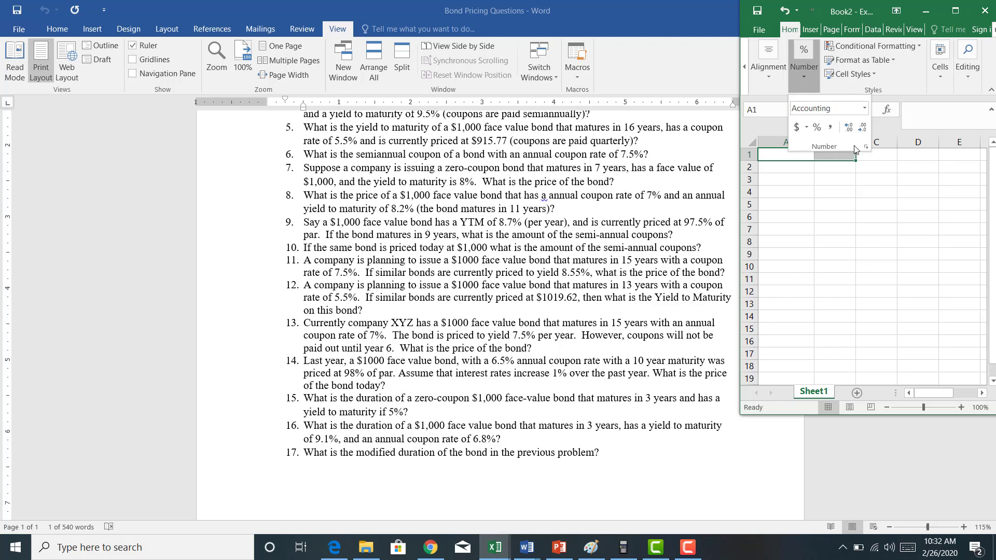
pyautogui.click(864, 108)
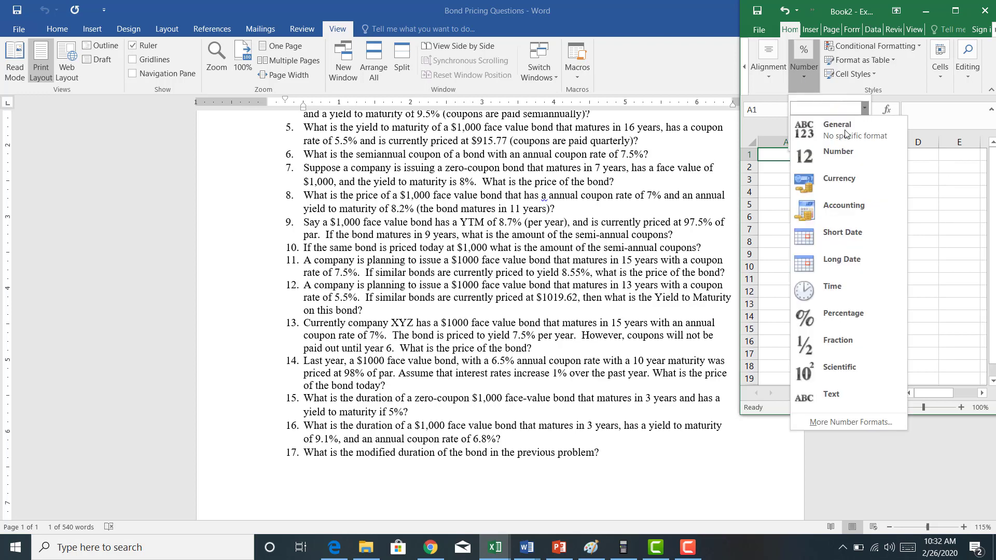
pyautogui.click(836, 151)
pyautogui.click(793, 166)
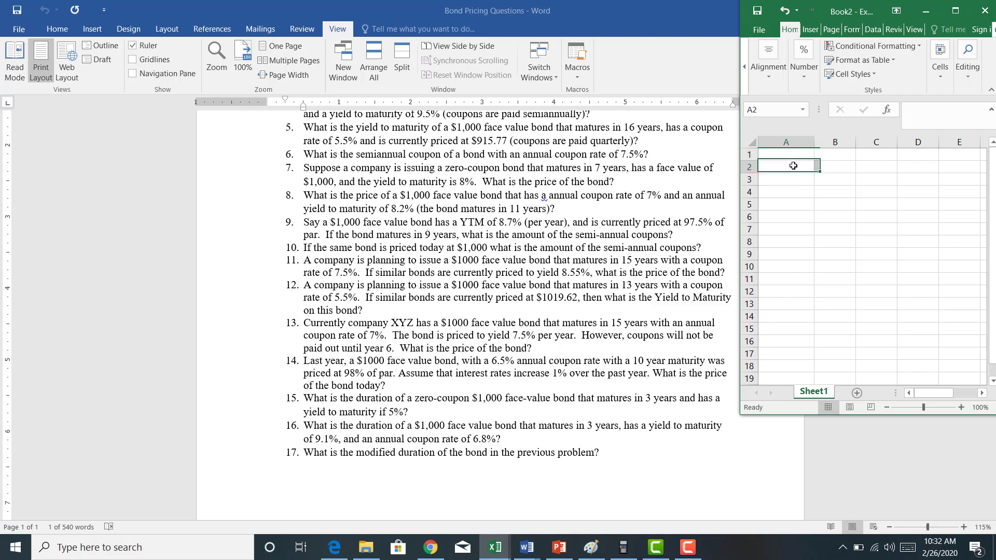
# Make the workbook window taller, then enter years 1 to 4 in cells A2:A5 and select them.
pyautogui.click(780, 156)
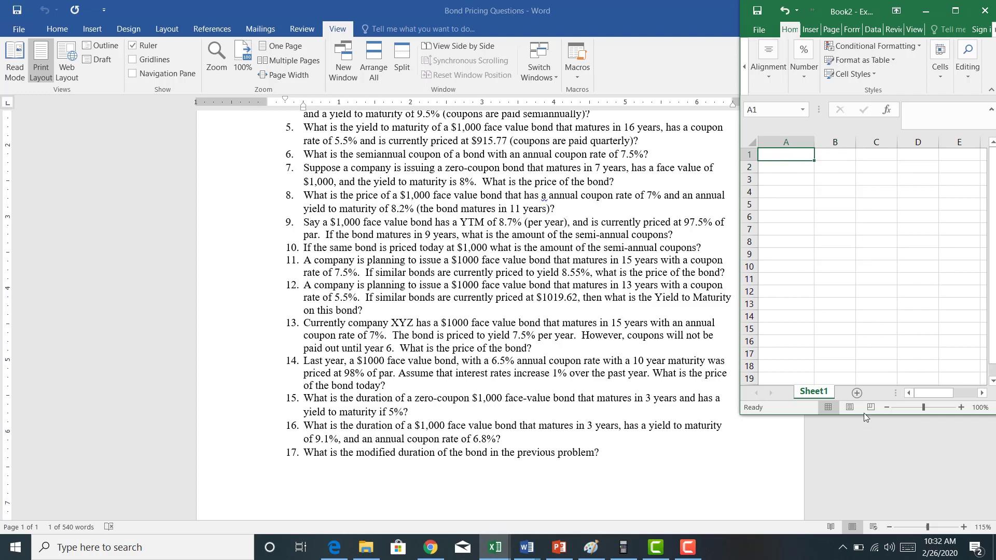
pyautogui.moveTo(855, 415); pyautogui.dragTo(855, 528)
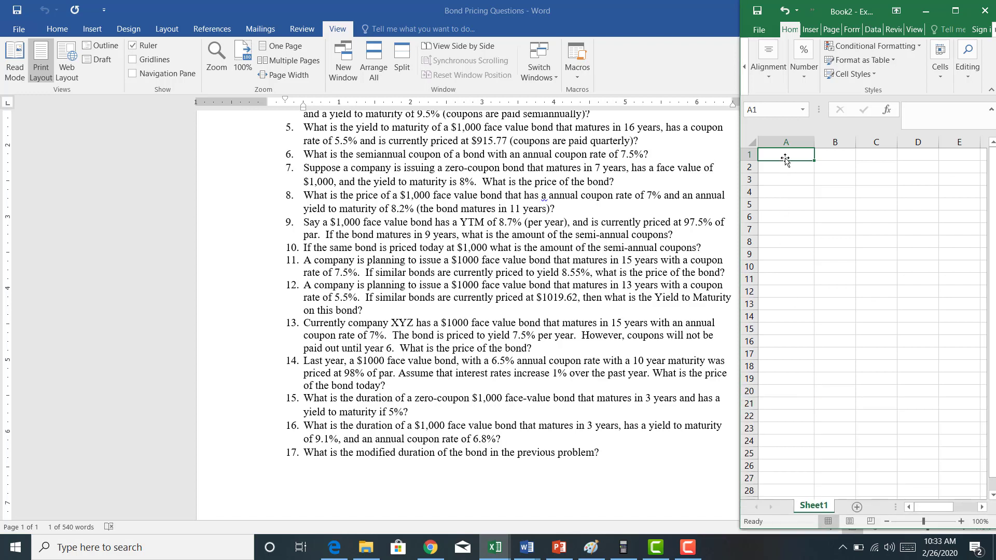
pyautogui.press('Return')
pyautogui.write('1')
pyautogui.press('Return')
pyautogui.write('2')
pyautogui.press('Return')
pyautogui.write('3')
pyautogui.press('Return')
pyautogui.write('4')
pyautogui.press('Return')
pyautogui.moveTo(789, 167); pyautogui.dragTo(793, 204)
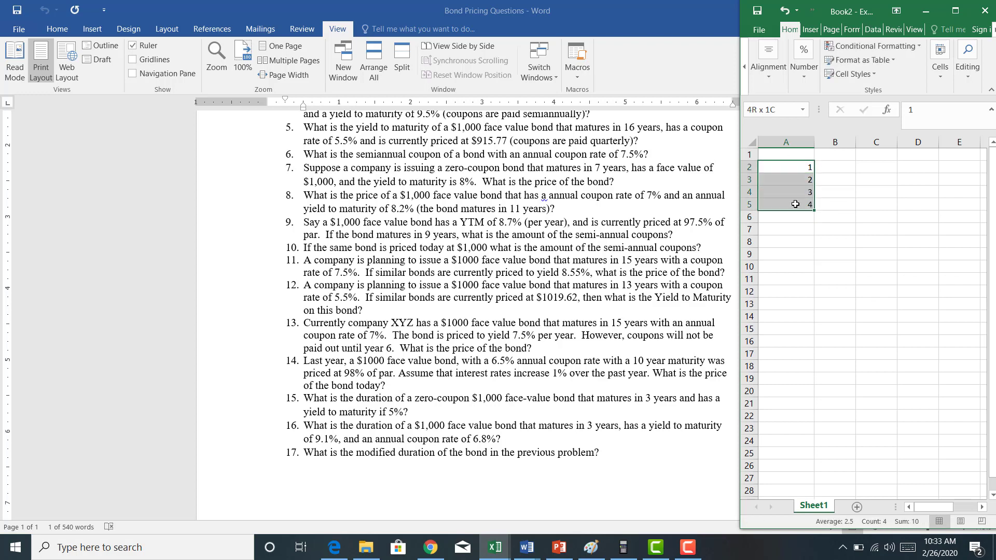
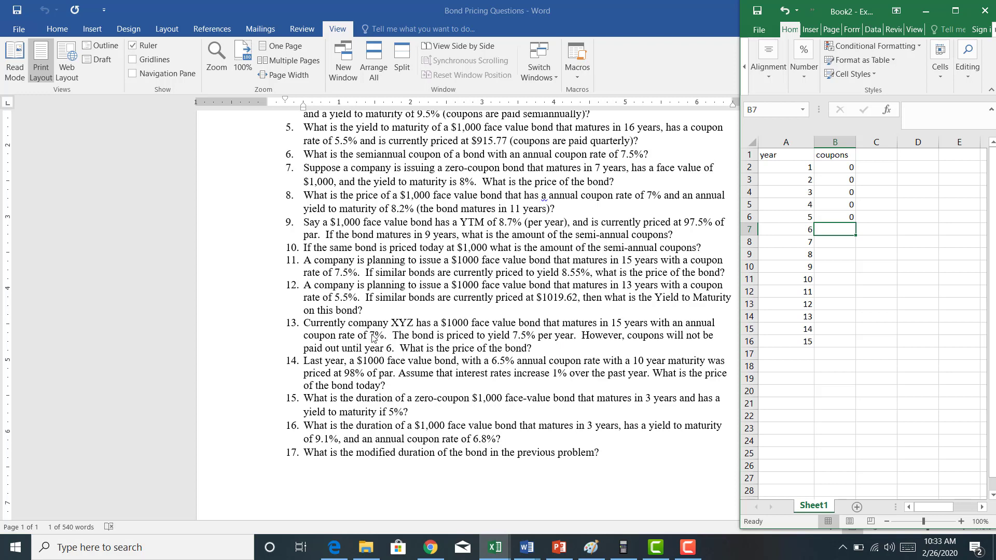
# Enter 70 as the year 6 coupon in cell B7.
pyautogui.write('70')
pyautogui.press('Return')
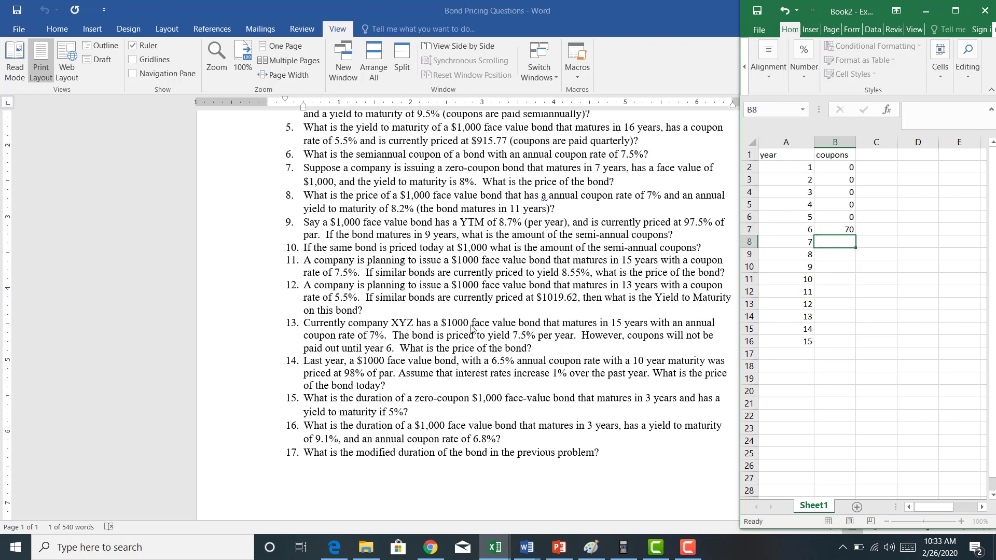
# Fill the coupon column with 70 for years 7 to 15, then replace the year 15 amount in B16 with 1070.
pyautogui.write('70')
pyautogui.press('Return')
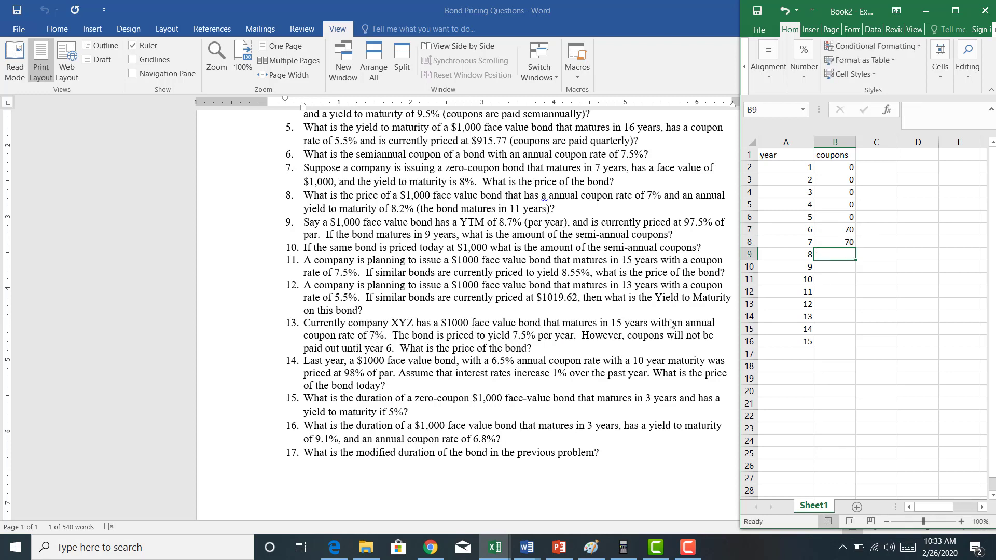
pyautogui.moveTo(840, 229); pyautogui.dragTo(846, 343)
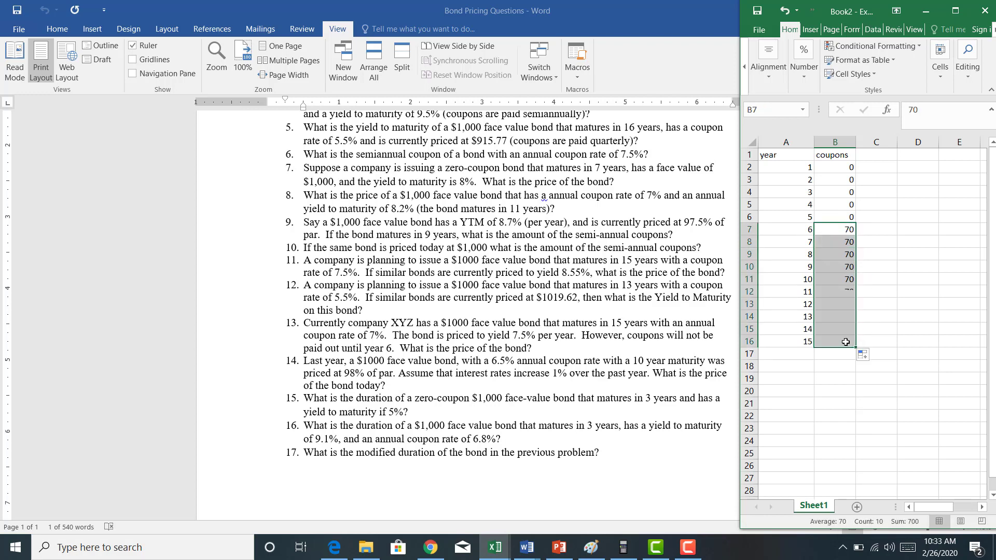
pyautogui.click(835, 342)
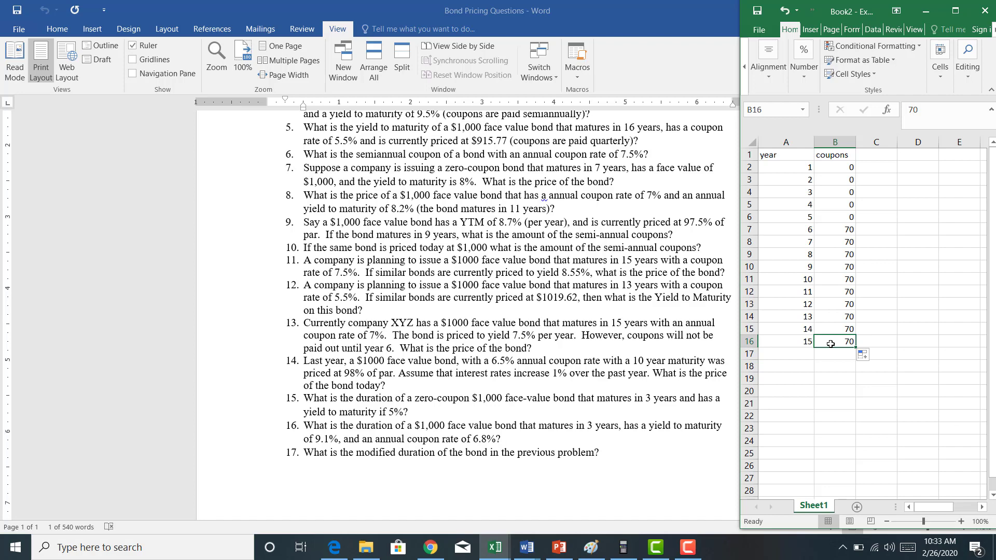
pyautogui.write('1070')
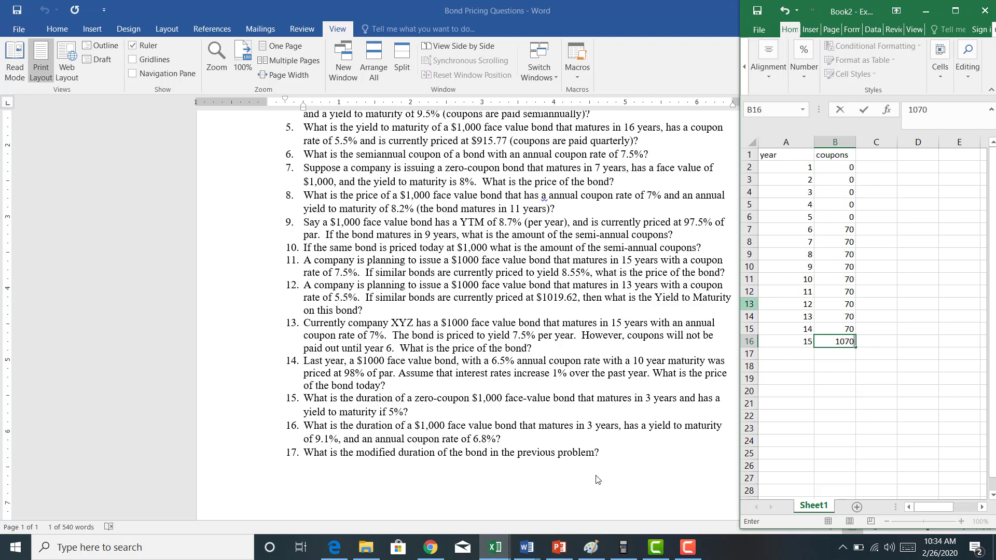
# Review the bond price formula in the Document2 Word file and return to the Book2 workbook.
pyautogui.click(526, 547)
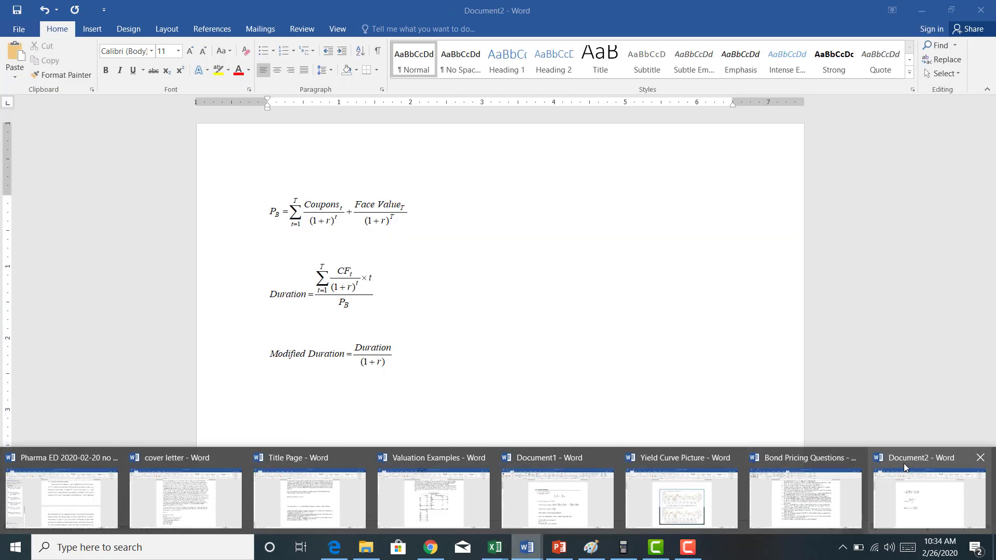
pyautogui.click(905, 459)
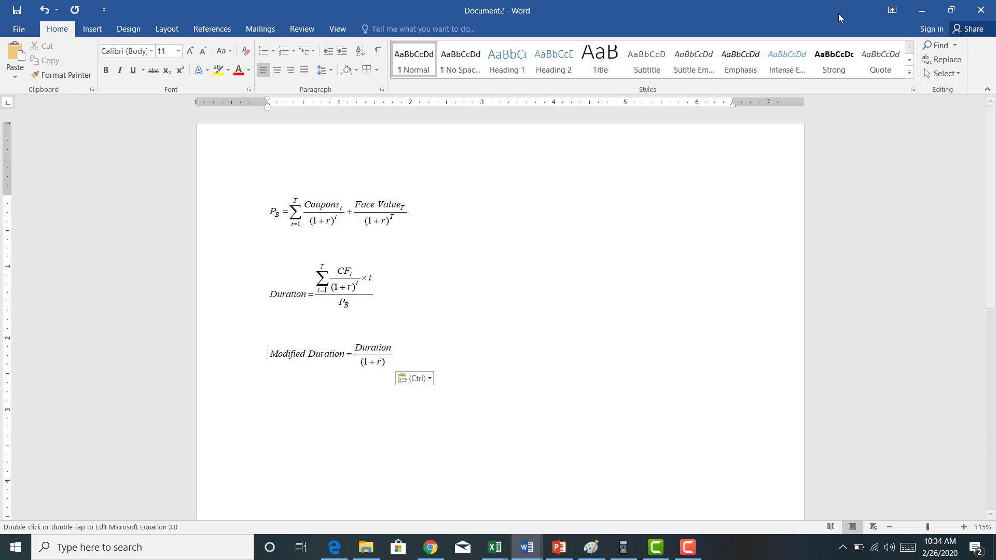
pyautogui.click(921, 10)
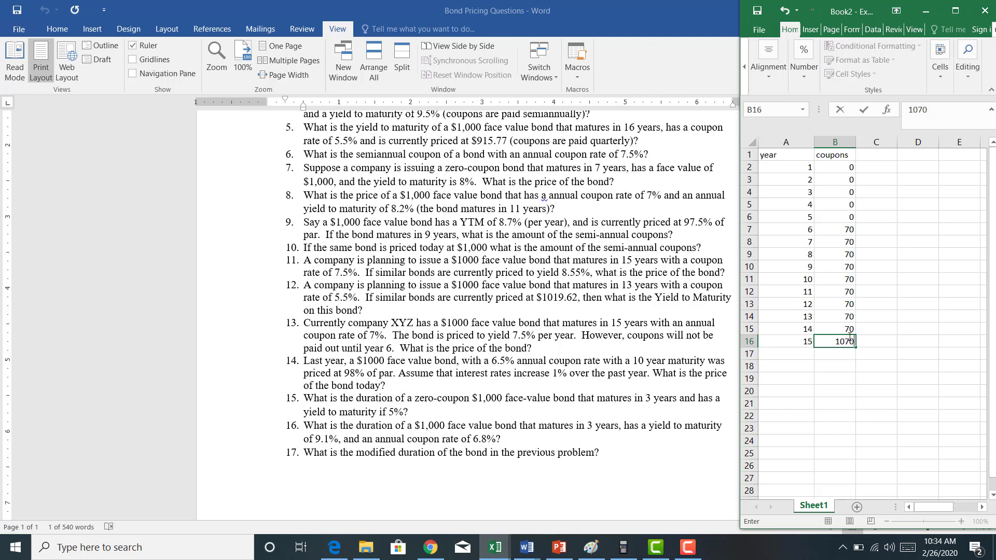
# Add the column heading "discount factor" in cell C1.
pyautogui.click(865, 166)
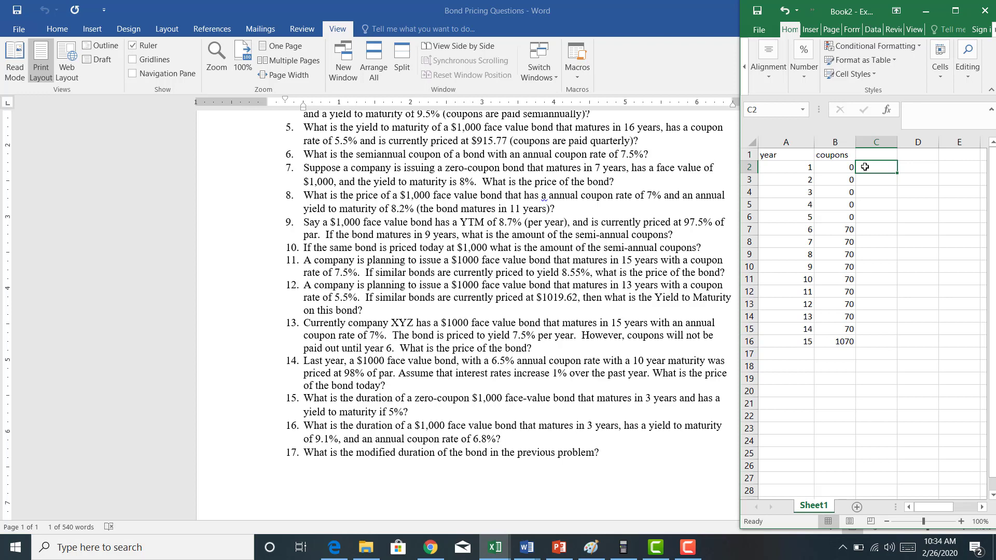
pyautogui.click(863, 153)
pyautogui.write('d')
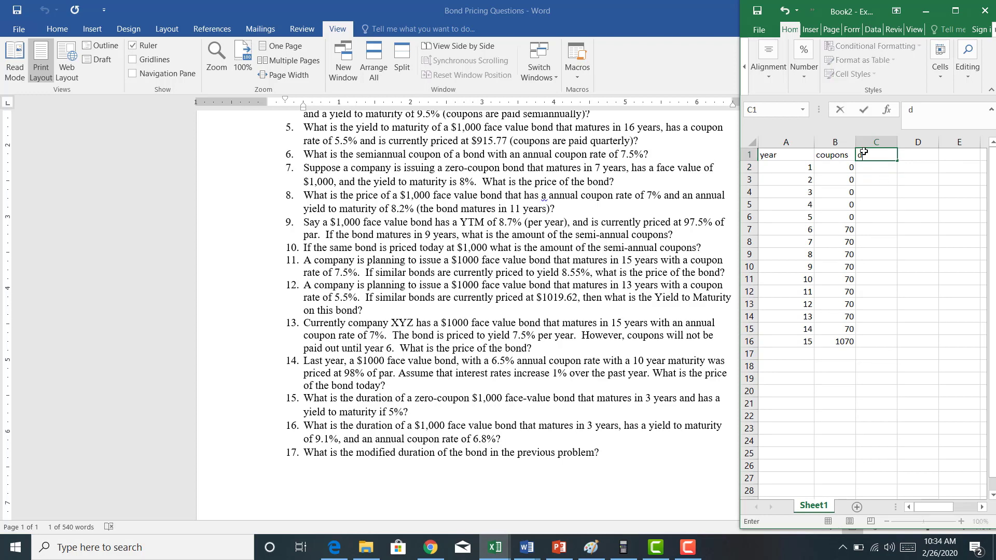
pyautogui.write('iscount factor')
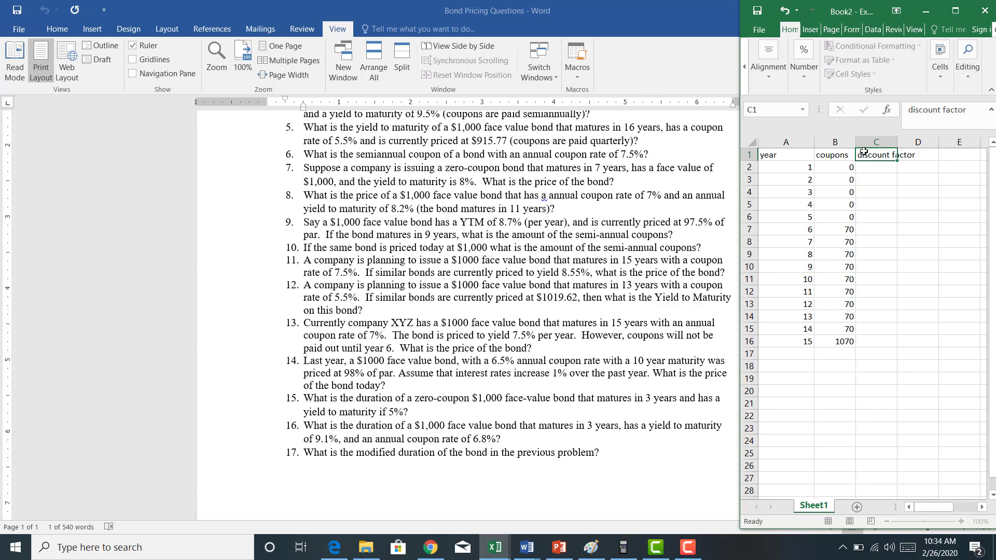
pyautogui.press('Return')
# Enter the discount factor formula =1.075^A2 in cell C2 and copy it down to C16 for all 15 years.
pyautogui.write('=')
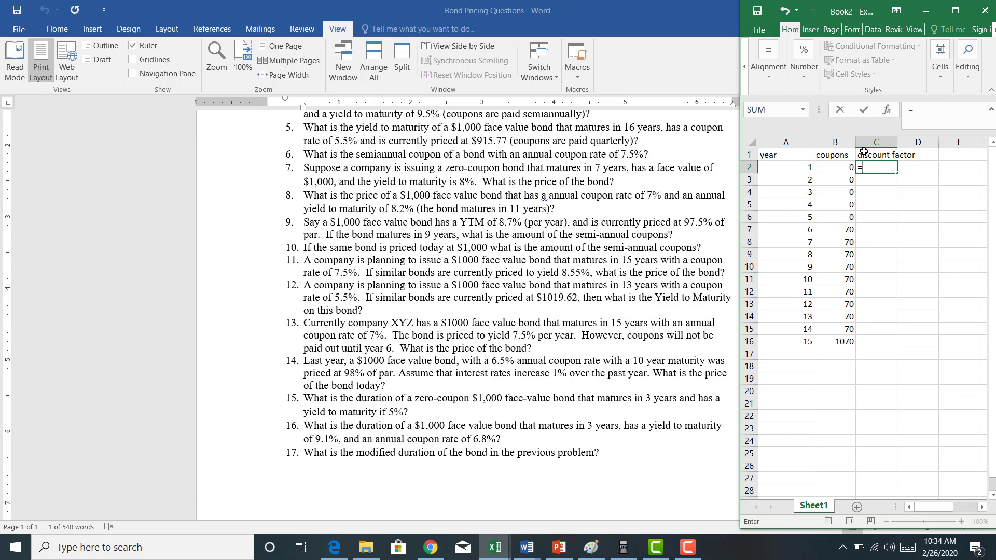
pyautogui.write('1.075^')
pyautogui.click(802, 167)
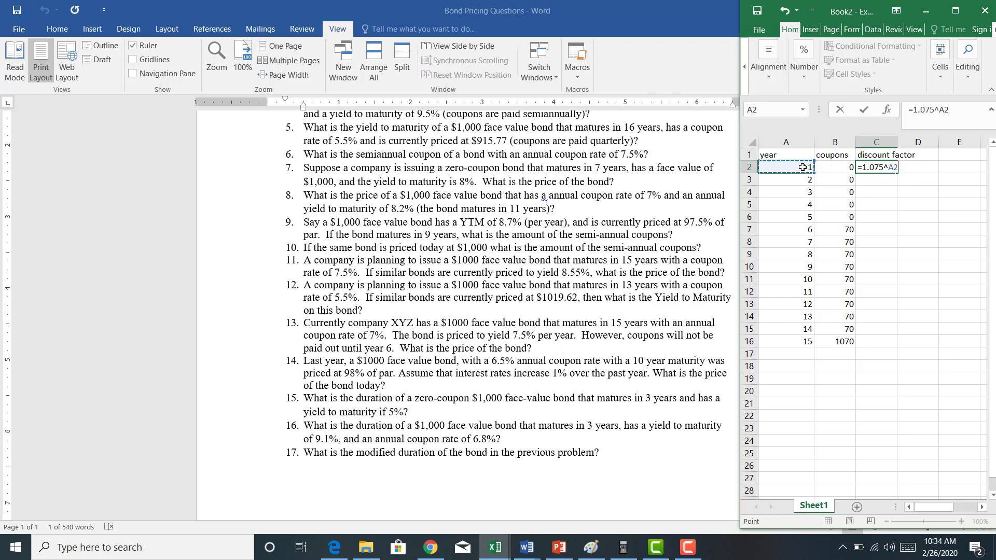
pyautogui.press('Return')
pyautogui.click(882, 170)
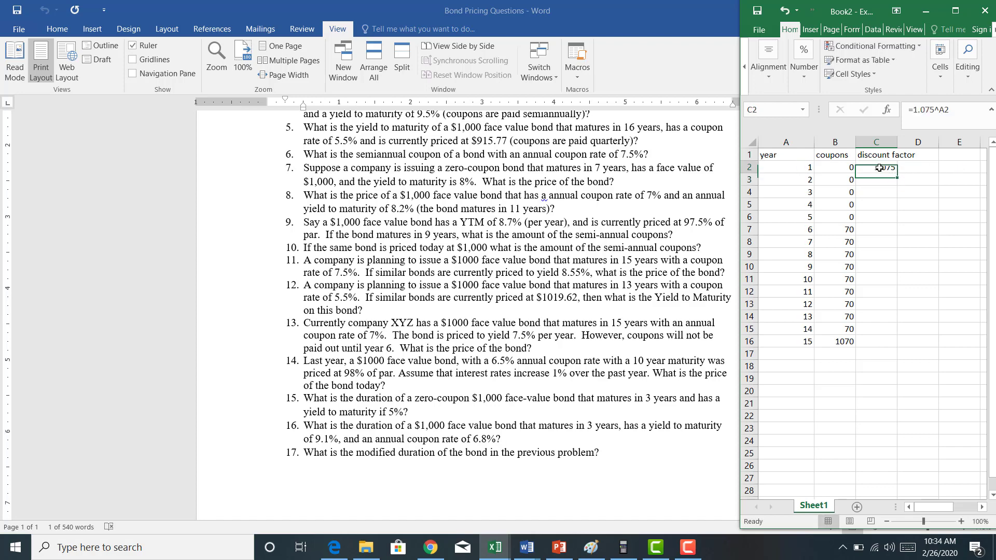
pyautogui.moveTo(896, 173); pyautogui.dragTo(884, 342)
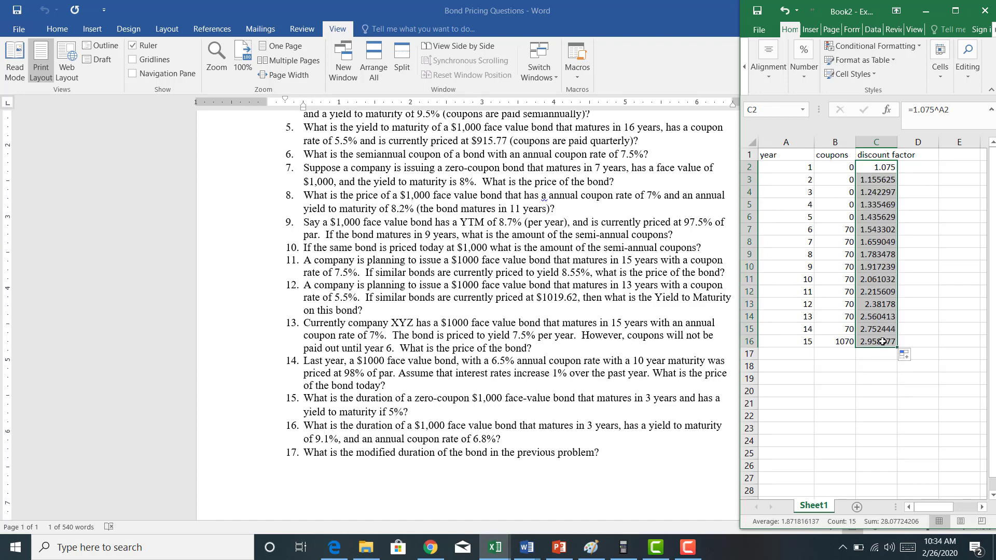
pyautogui.click(882, 341)
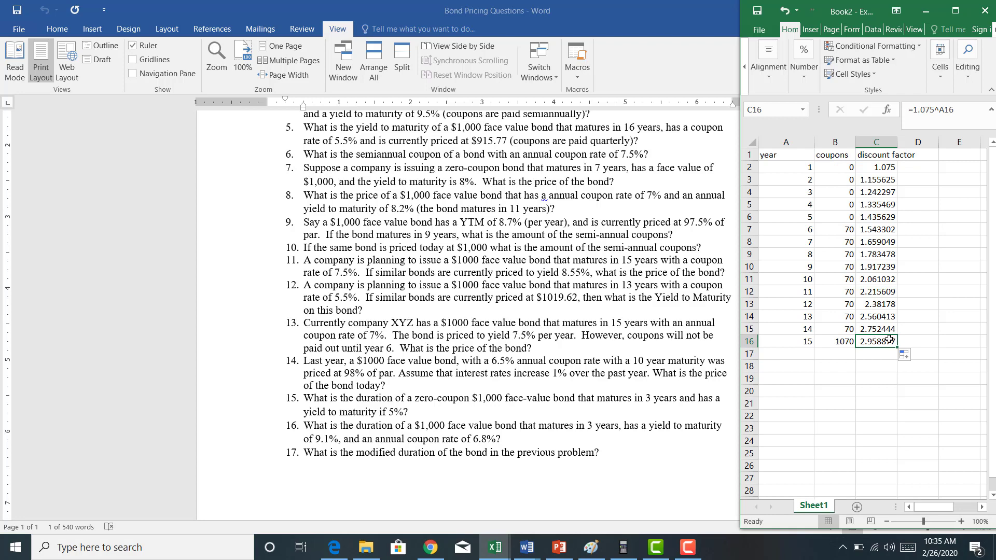
# Calculate the present value of each cash flow with =B2/C2 in cell D2 and copy the formula down to D16.
pyautogui.click(917, 168)
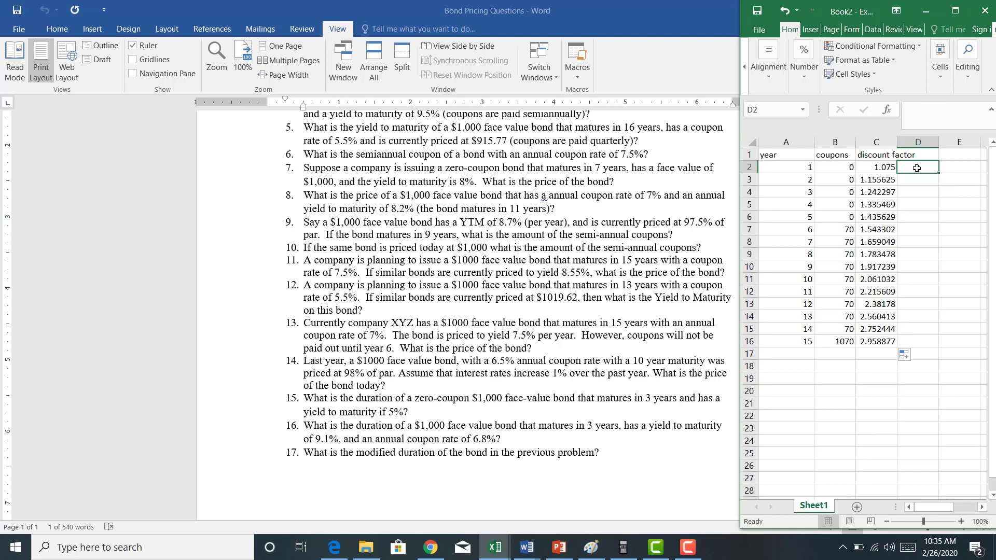
pyautogui.write('=')
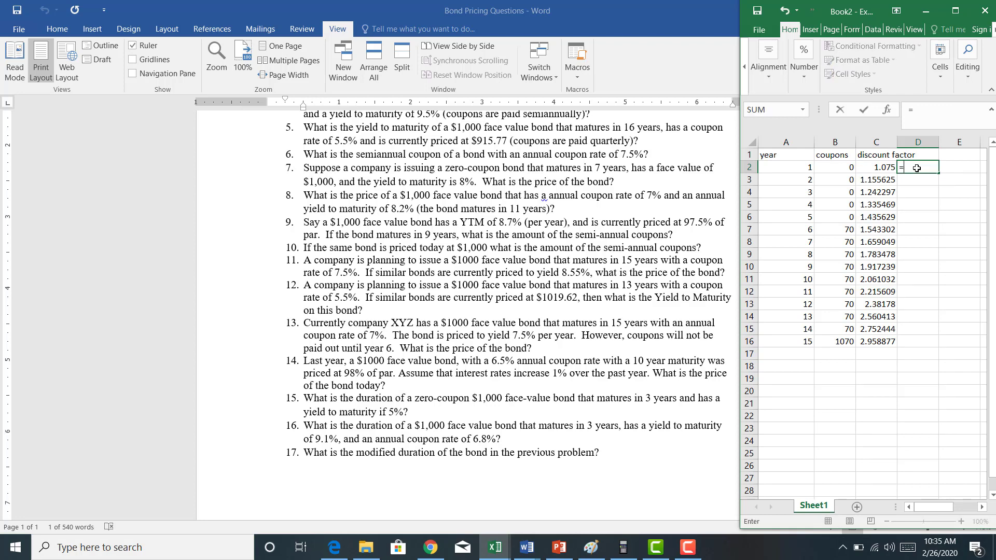
pyautogui.click(841, 169)
pyautogui.write('/')
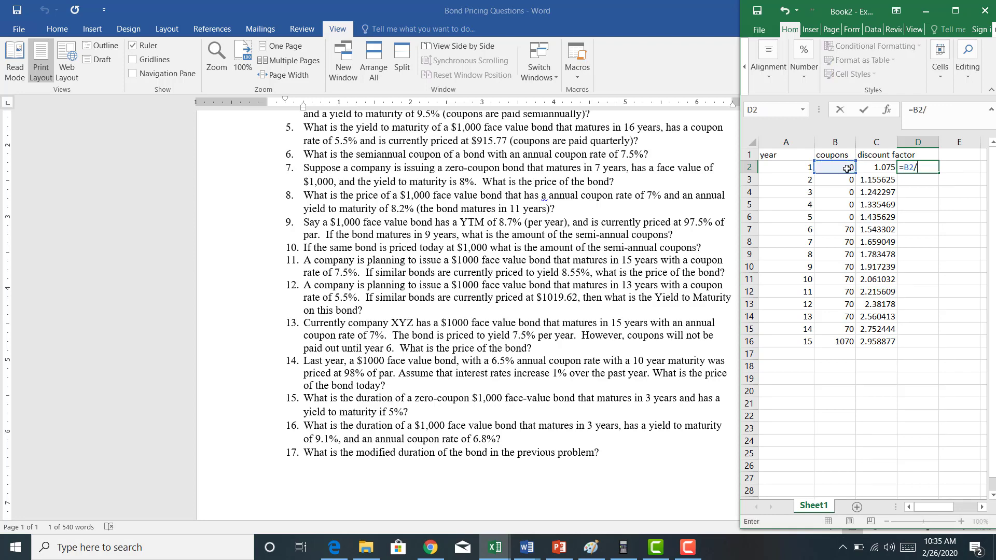
pyautogui.click(875, 166)
pyautogui.press('Return')
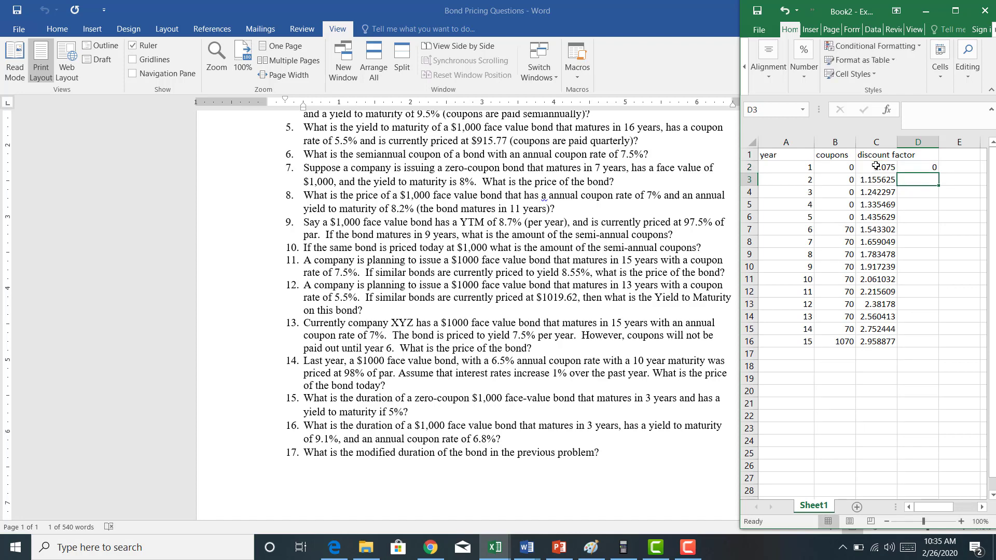
pyautogui.click(932, 167)
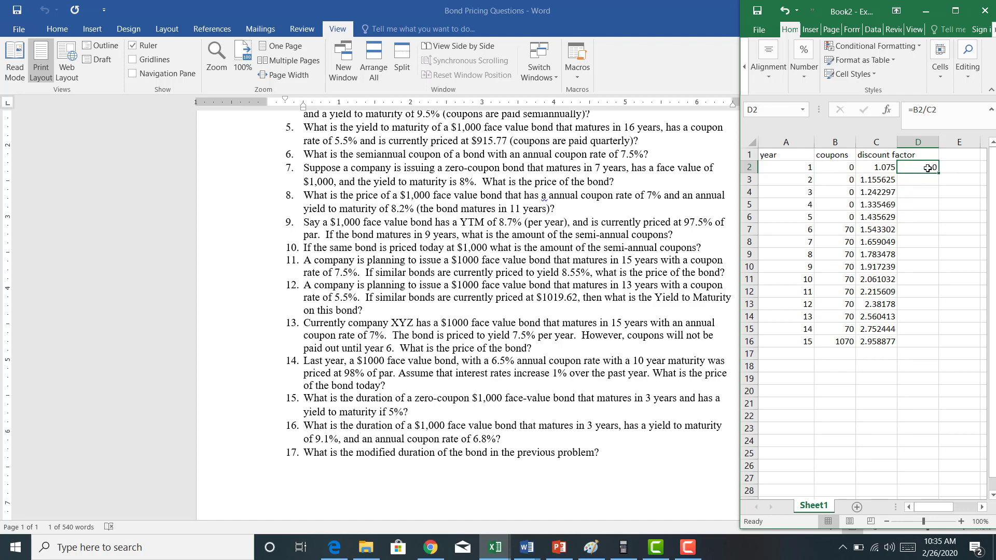
pyautogui.moveTo(939, 174); pyautogui.dragTo(932, 346)
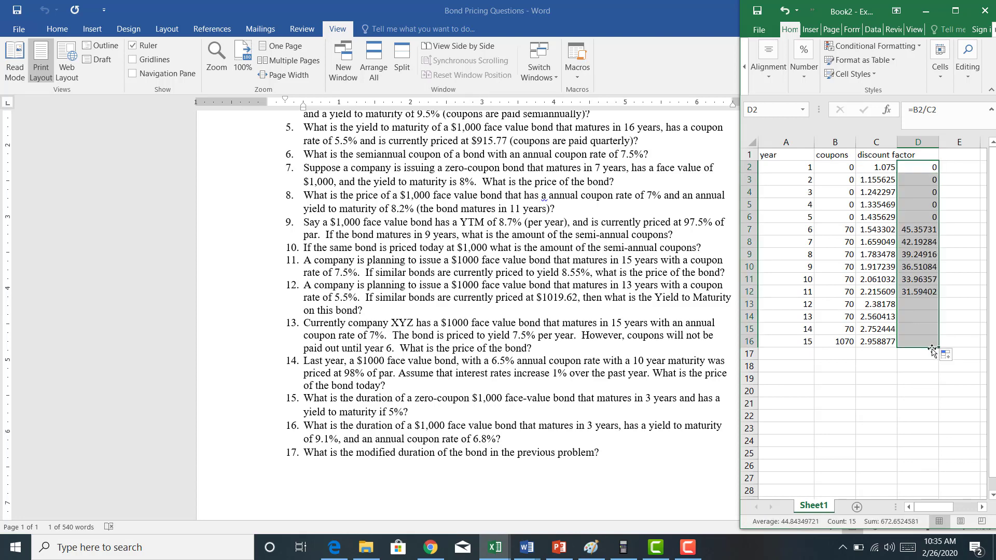
# Check the present values for years 6 and 10, and compare the method with the bond price formula in Word's Document2.
pyautogui.click(917, 229)
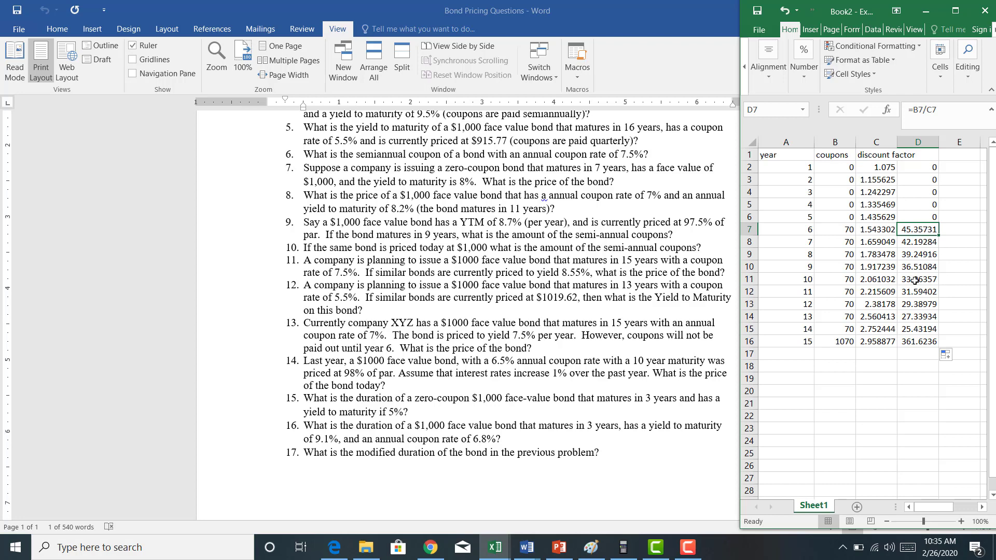
pyautogui.click(839, 281)
pyautogui.click(923, 279)
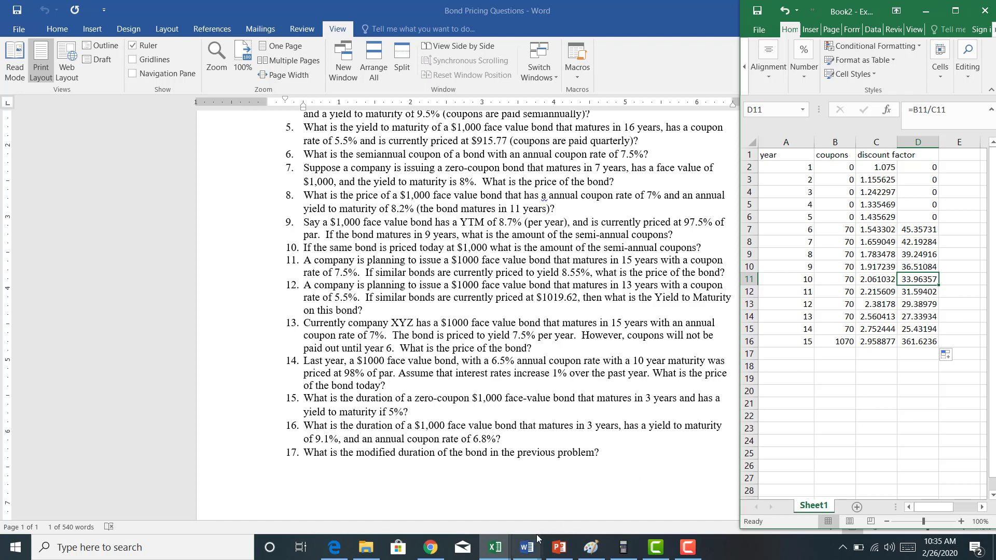
pyautogui.click(527, 547)
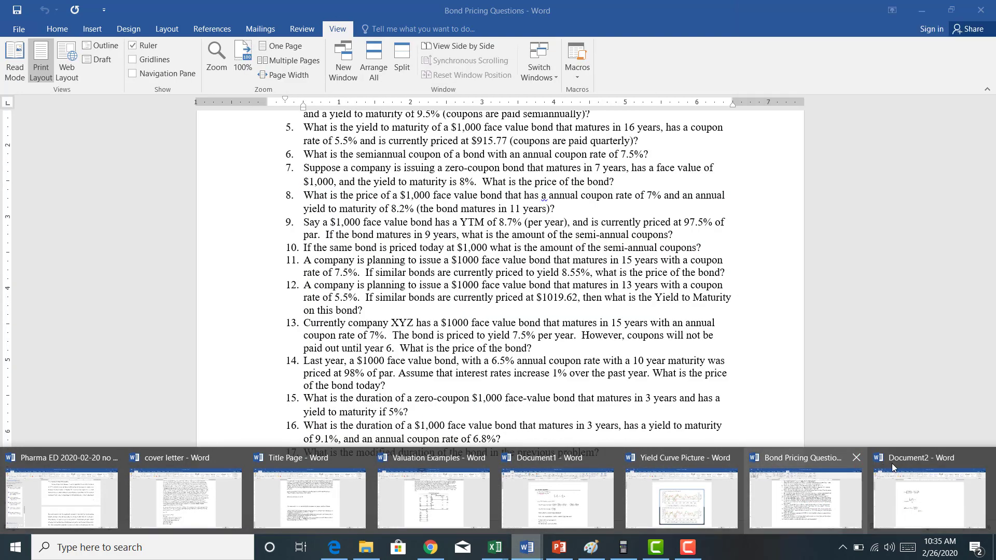
pyautogui.click(916, 459)
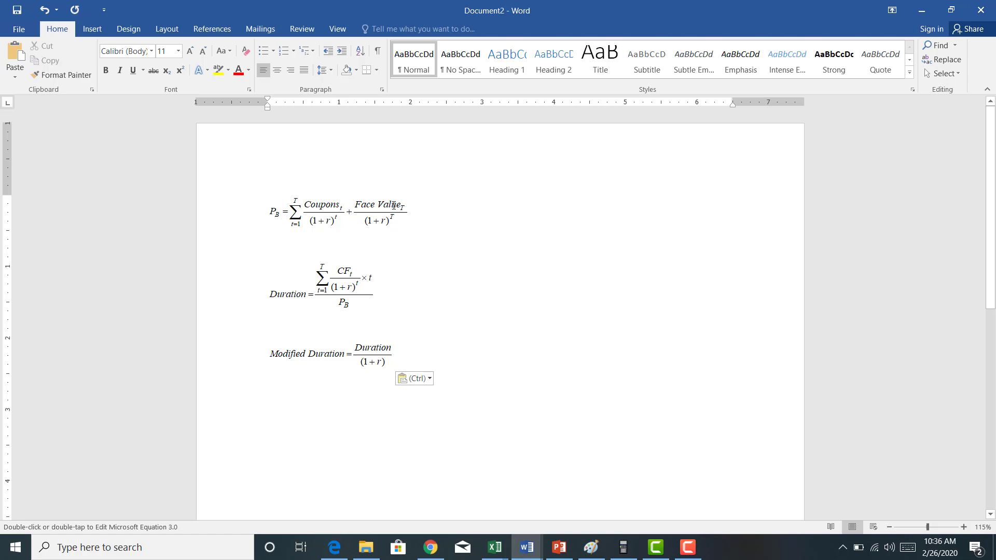
pyautogui.click(921, 10)
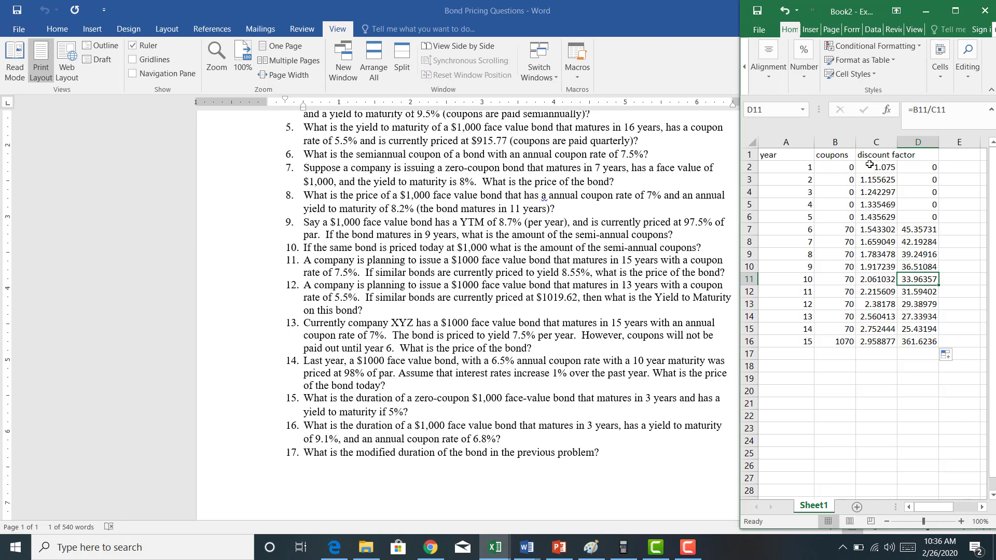
# Sum the present values in D2:D16 in cell D17 to get the bond price.
pyautogui.click(917, 352)
pyautogui.write('=sum(')
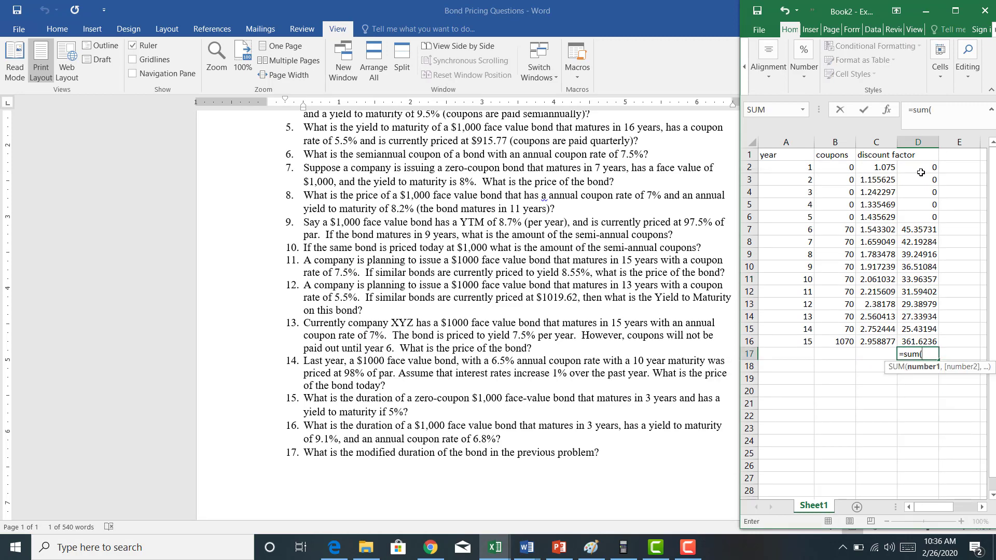
pyautogui.moveTo(918, 167); pyautogui.dragTo(919, 342)
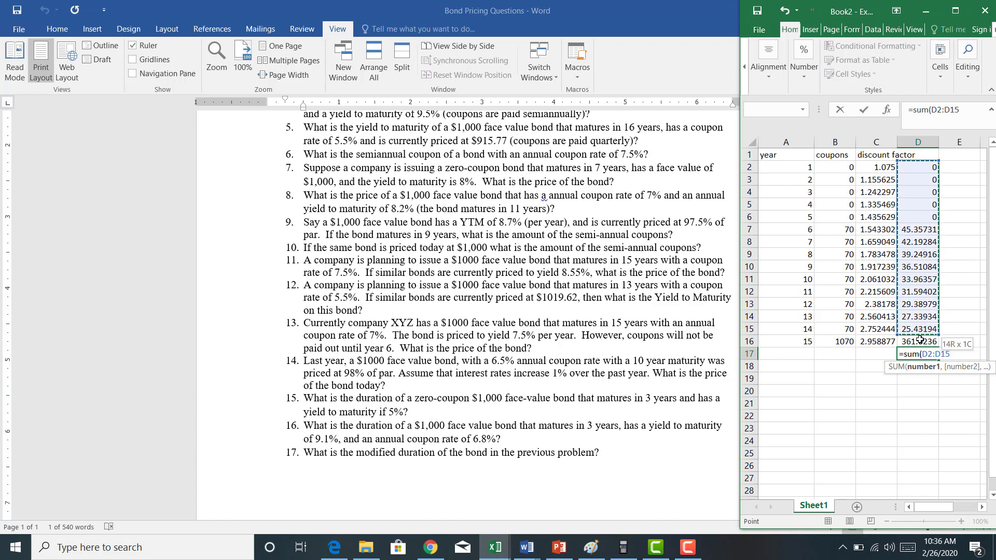
pyautogui.press('Return')
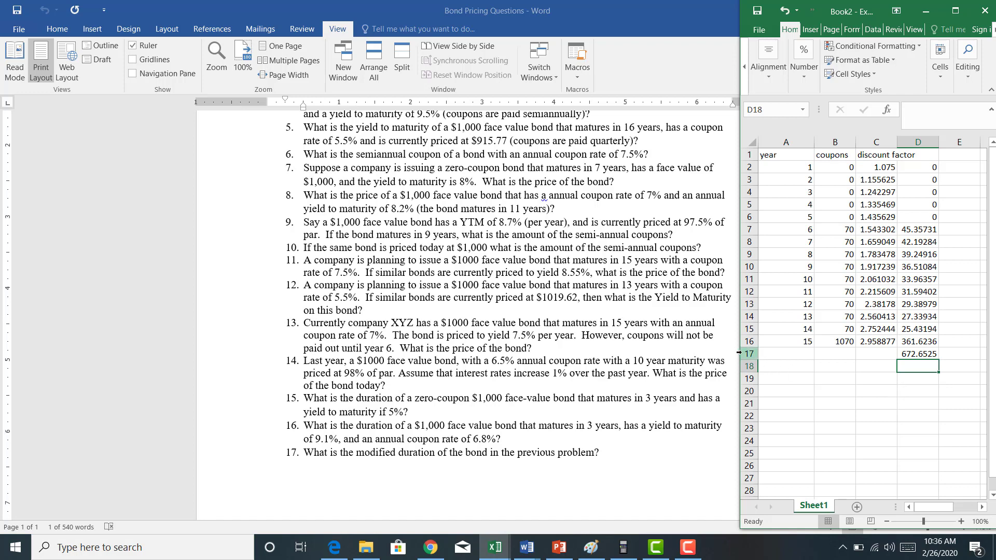
# Widen the workbook window and enter the label PV(5) beside the year 5 row in cell E6.
pyautogui.moveTo(740, 353); pyautogui.dragTo(686, 353)
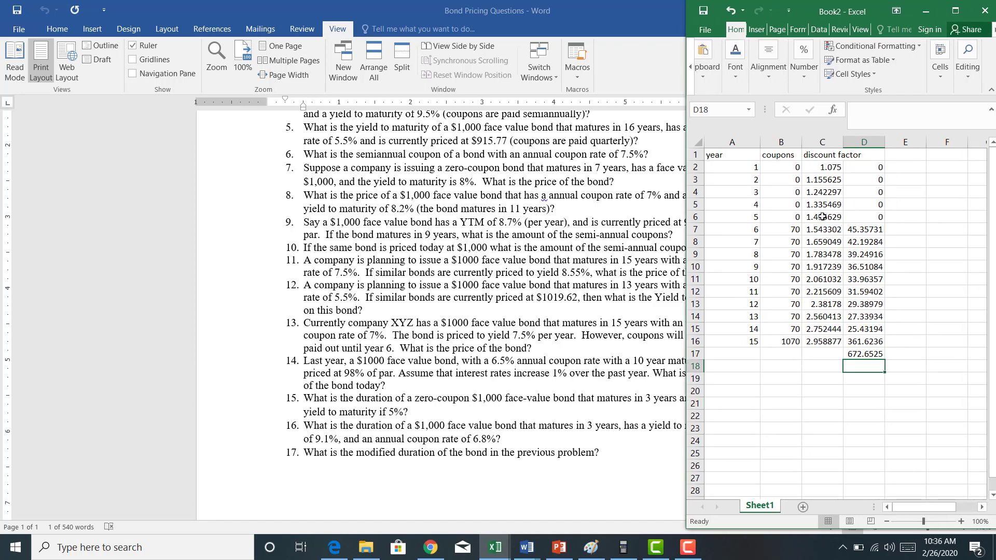
pyautogui.click(900, 217)
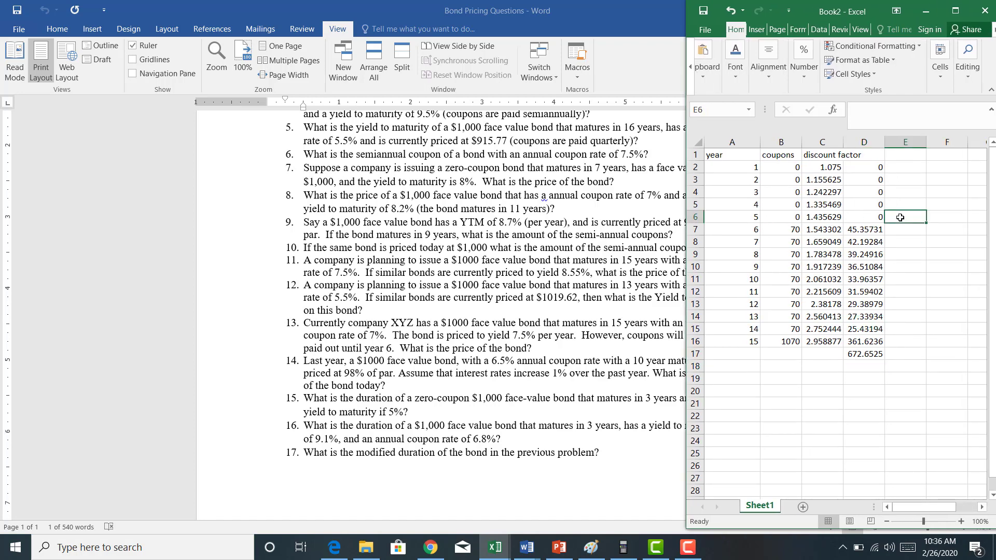
pyautogui.write('PV(5)')
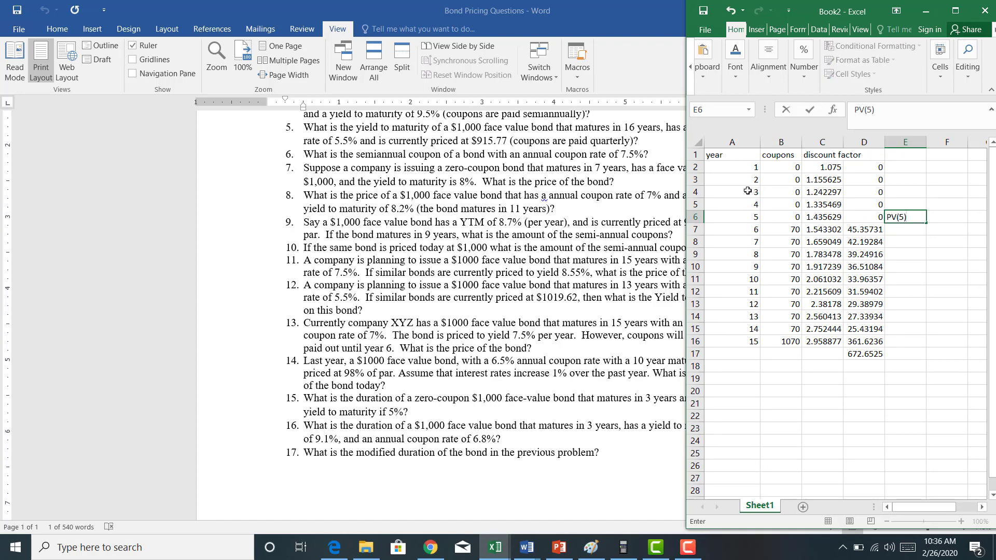
# Maximize the workbook window and hide rows 2 to 6, which hold years 1 to 5.
pyautogui.moveTo(691, 167); pyautogui.dragTo(690, 217)
pyautogui.click(955, 10)
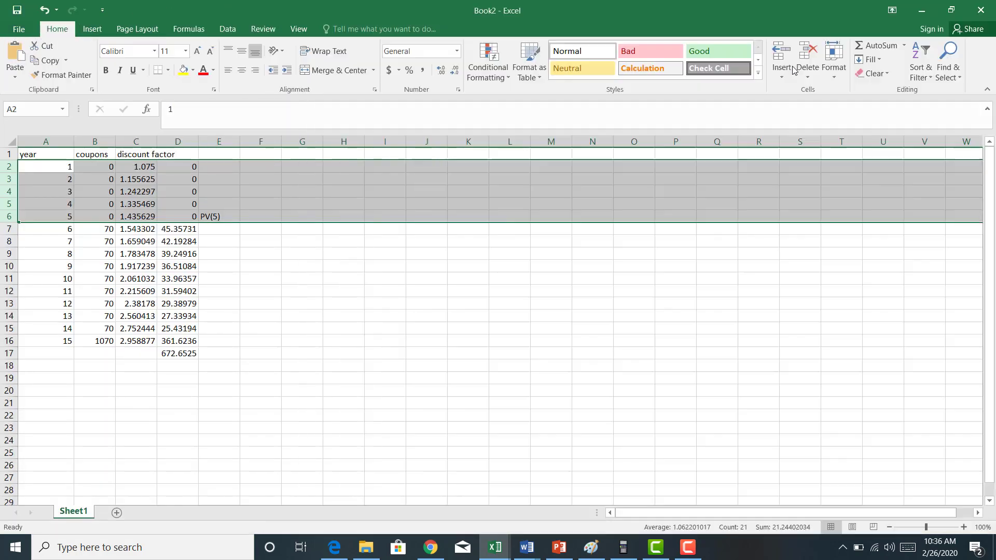
pyautogui.click(300, 33)
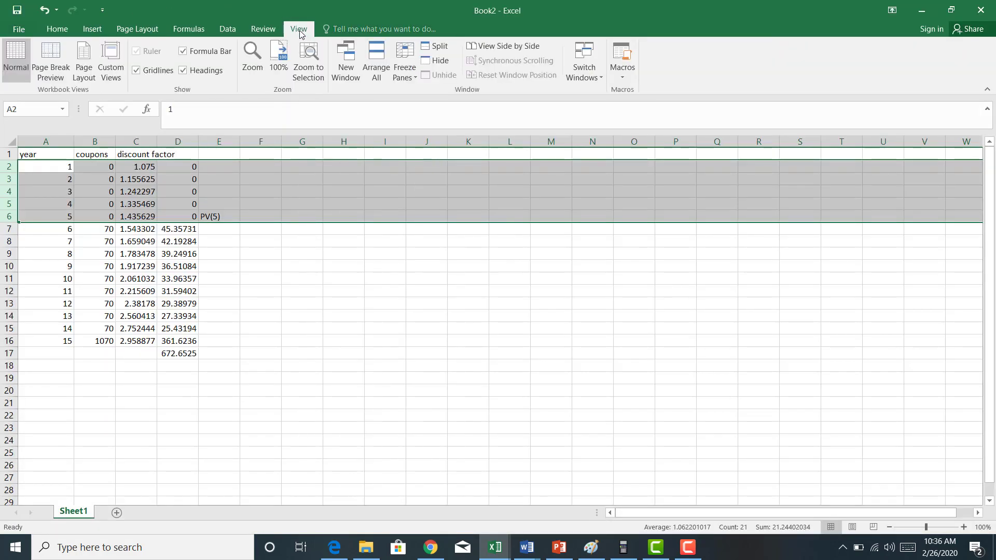
pyautogui.rightClick(13, 198)
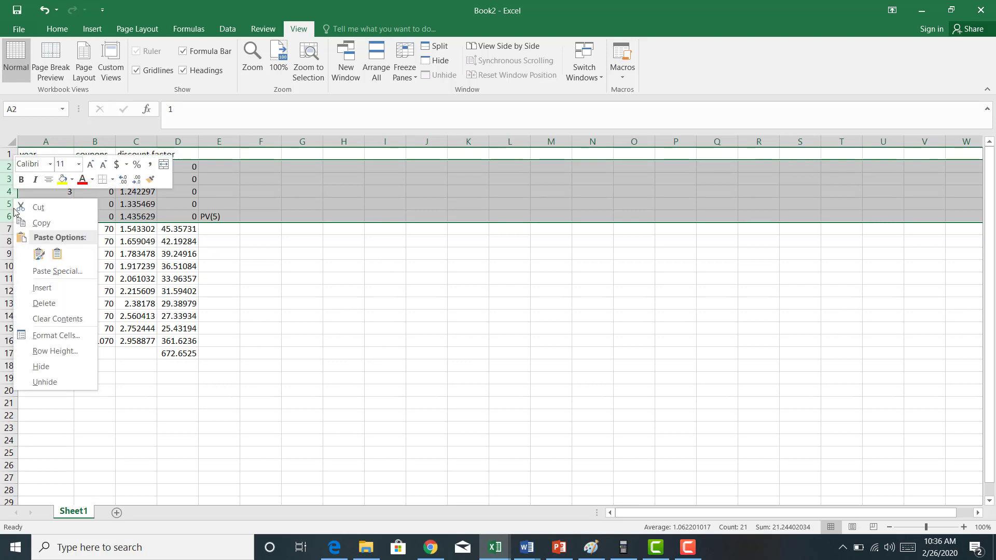
pyautogui.click(41, 366)
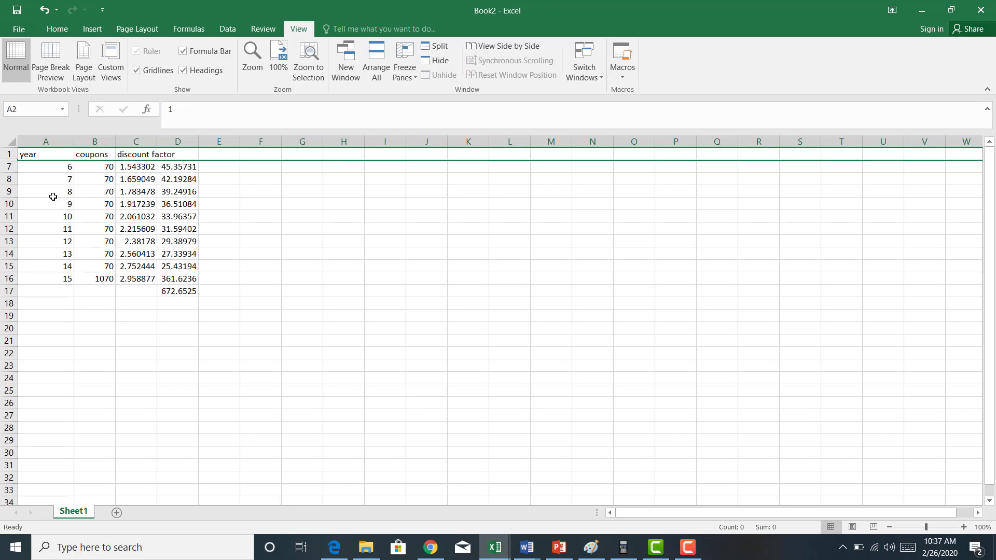
# Calculate the bond's year 5 value in cell E7 with =PV(0.075,10,-70,-1000,0).
pyautogui.click(213, 168)
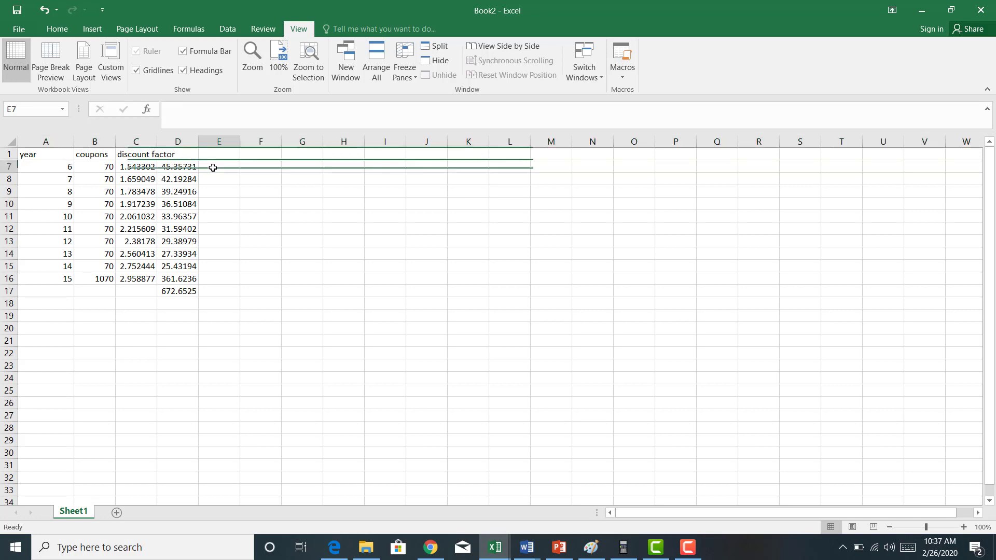
pyautogui.write('=pv(')
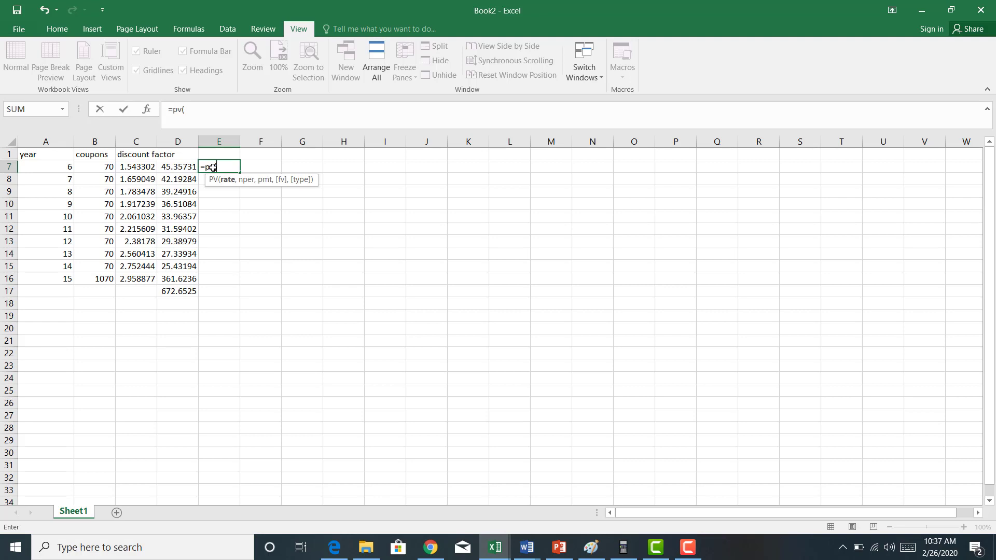
pyautogui.write('0.075,10,')
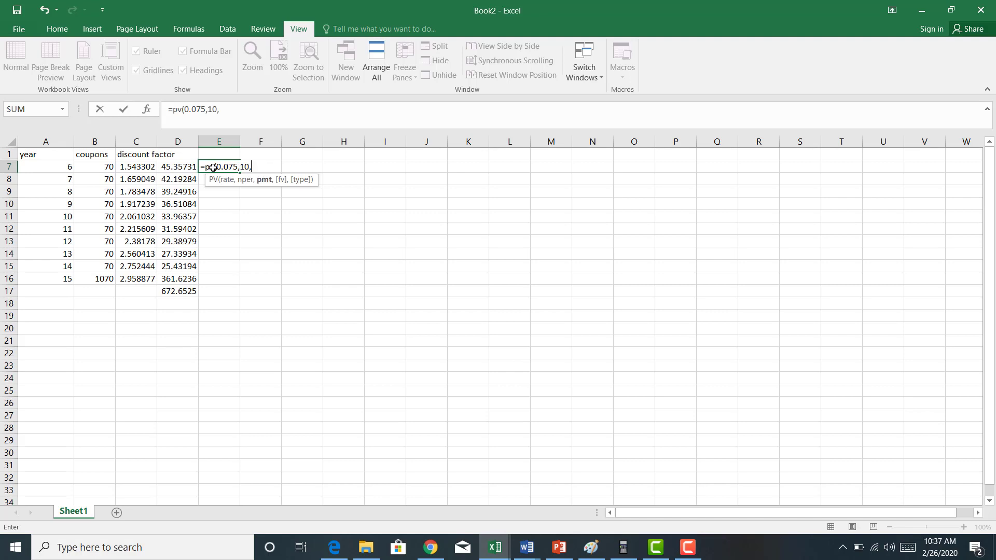
pyautogui.write('-70,-100')
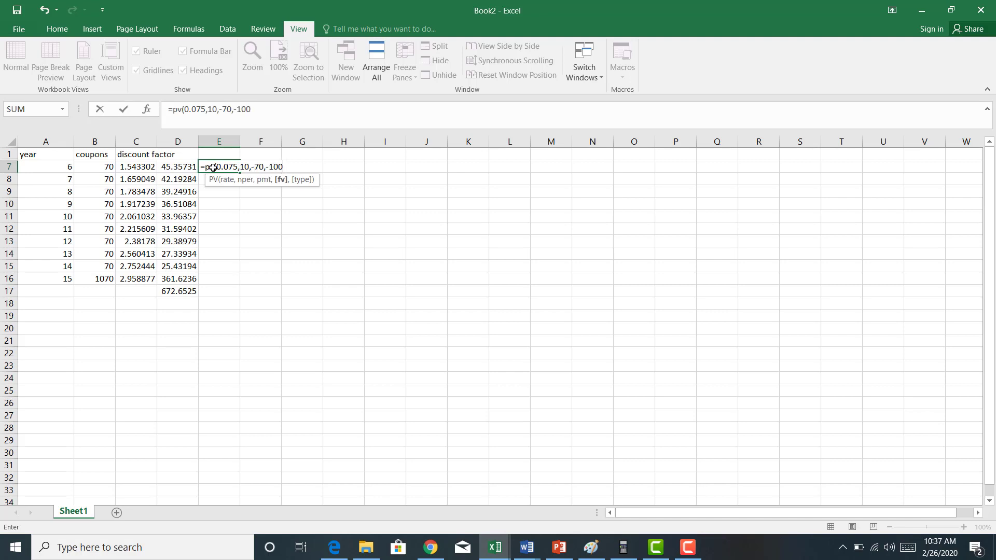
pyautogui.write('0,0')
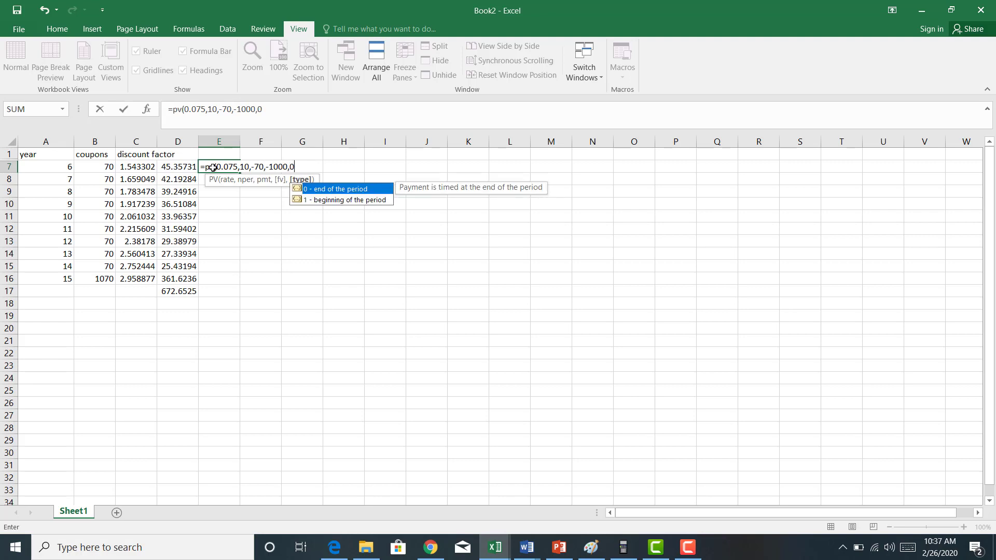
pyautogui.write(')')
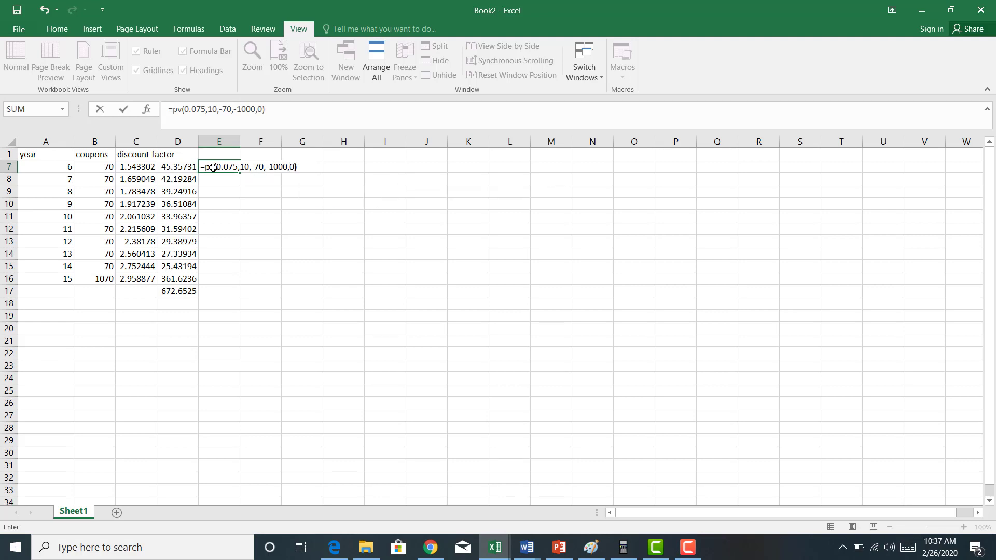
pyautogui.press('Return')
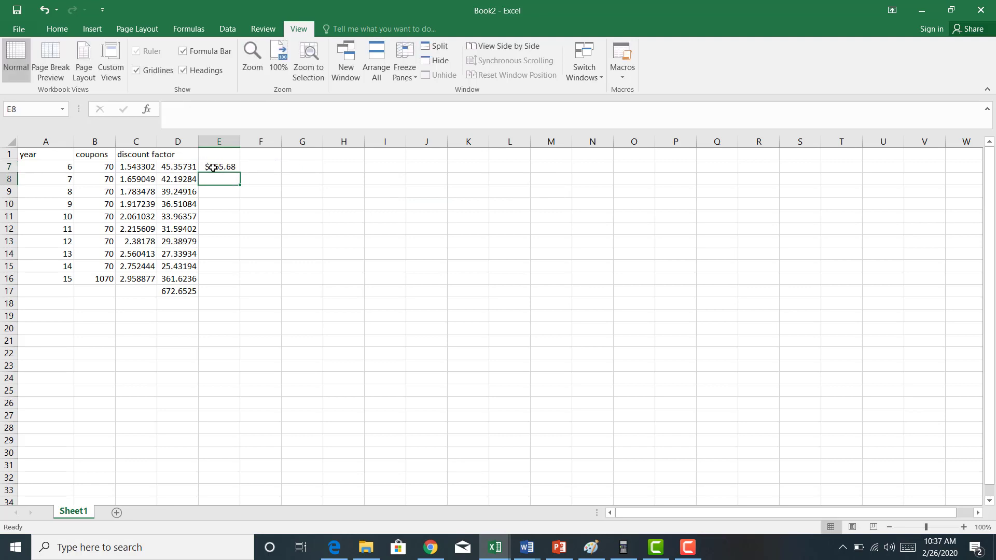
pyautogui.click(226, 168)
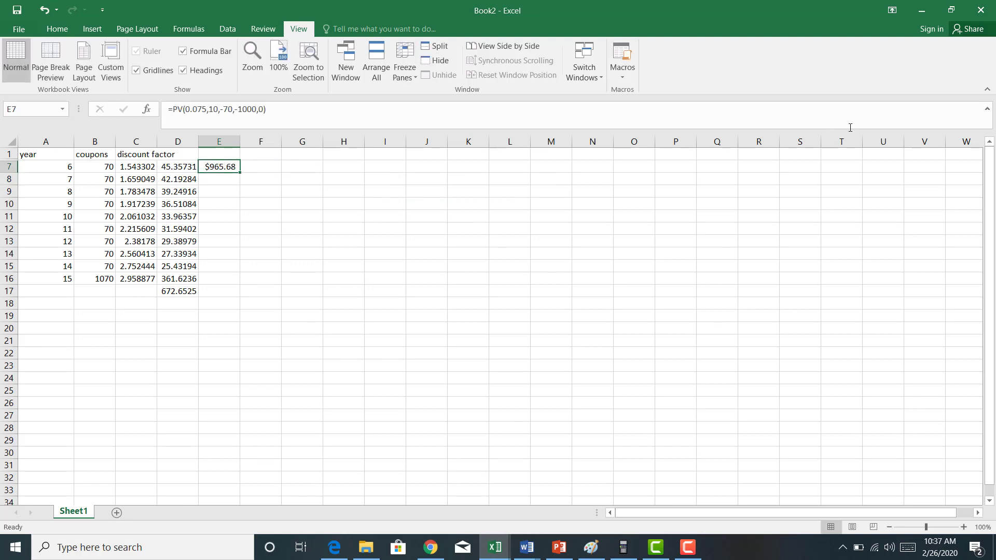
# Unhide the rows between row 1 and row 7 and select the year 5 value in cell E7.
pyautogui.moveTo(6, 154); pyautogui.dragTo(9, 167)
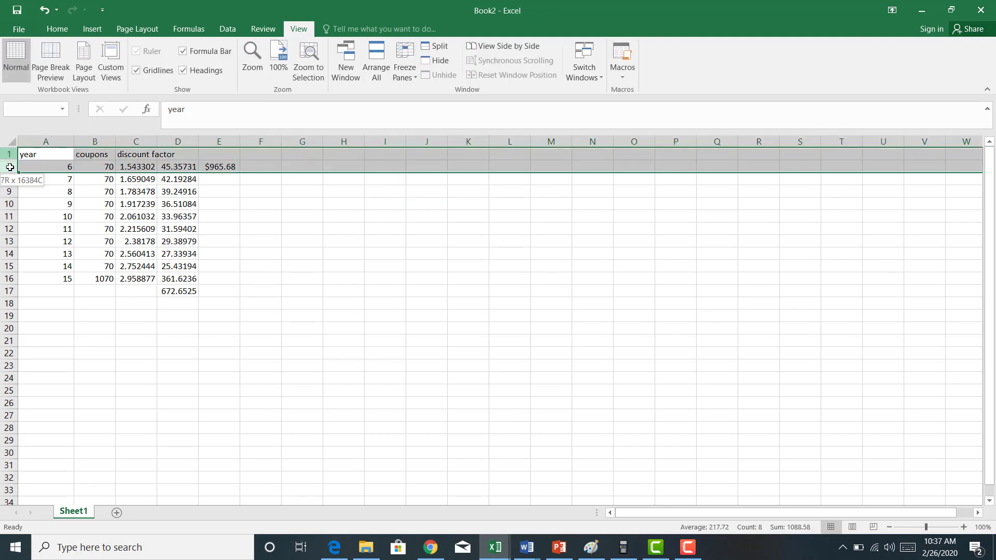
pyautogui.rightClick(8, 167)
pyautogui.click(39, 351)
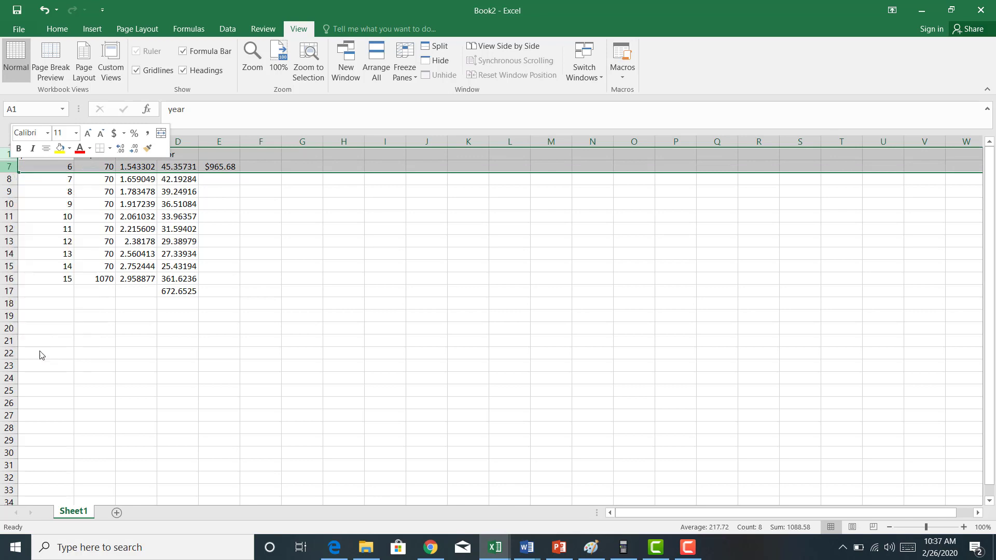
pyautogui.click(222, 227)
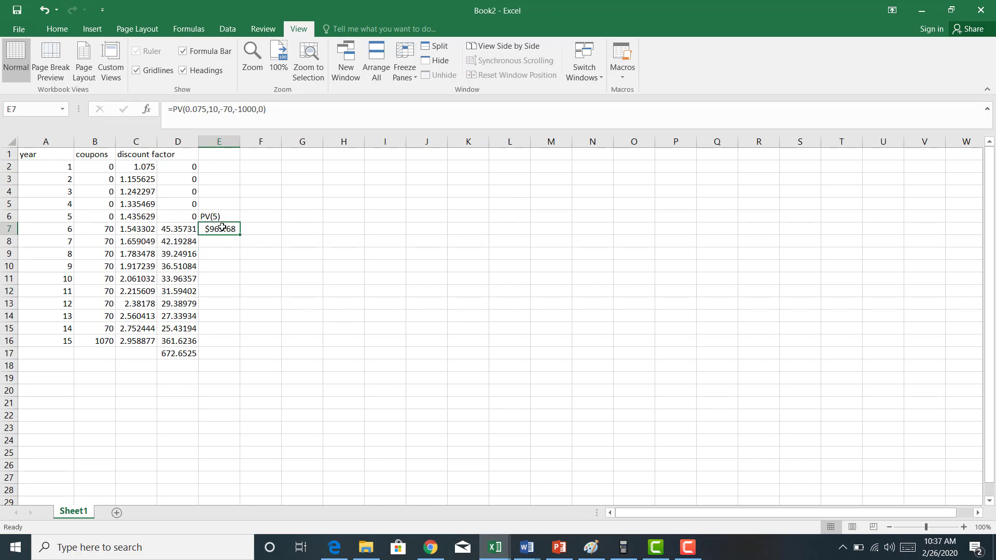
# Enter the label PV(0) in cell E1.
pyautogui.click(220, 155)
pyautogui.write('PV(5)')
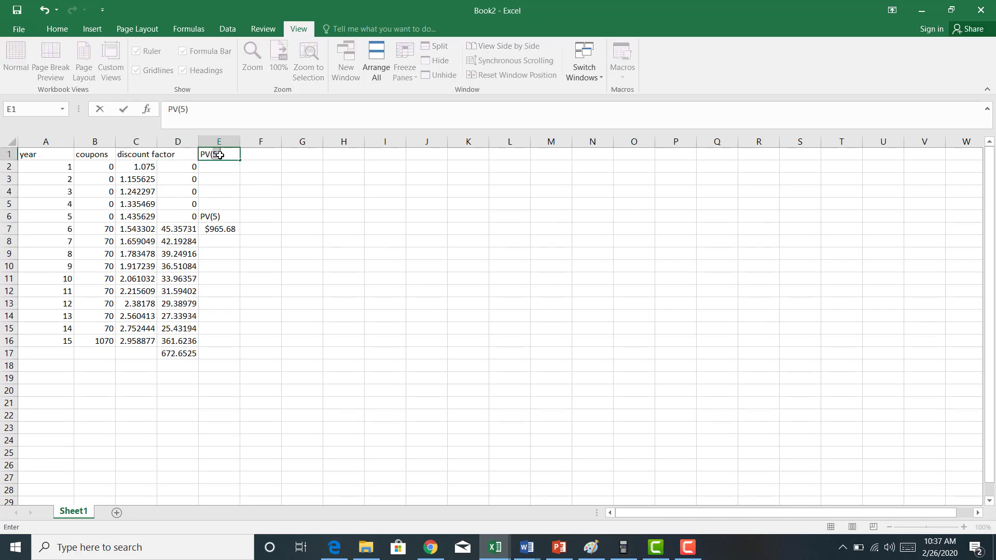
pyautogui.press('BackSpace')
pyautogui.press('BackSpace')
pyautogui.write('0)')
pyautogui.press('Return')
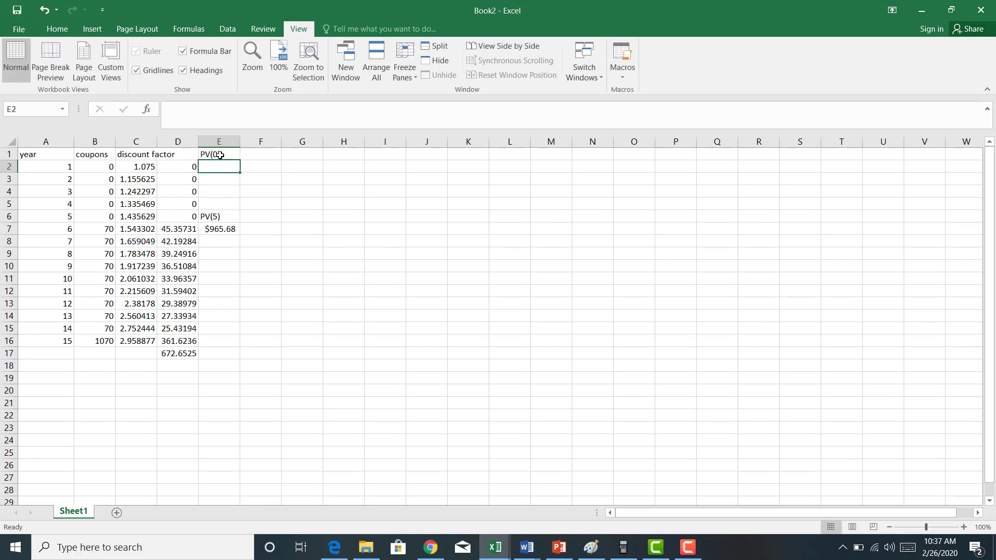
# Discount the year 5 value to today in cell E2 with =PV(0.075,5,0,-965.68,0) and compare it with the sum in D17.
pyautogui.write('=pv')
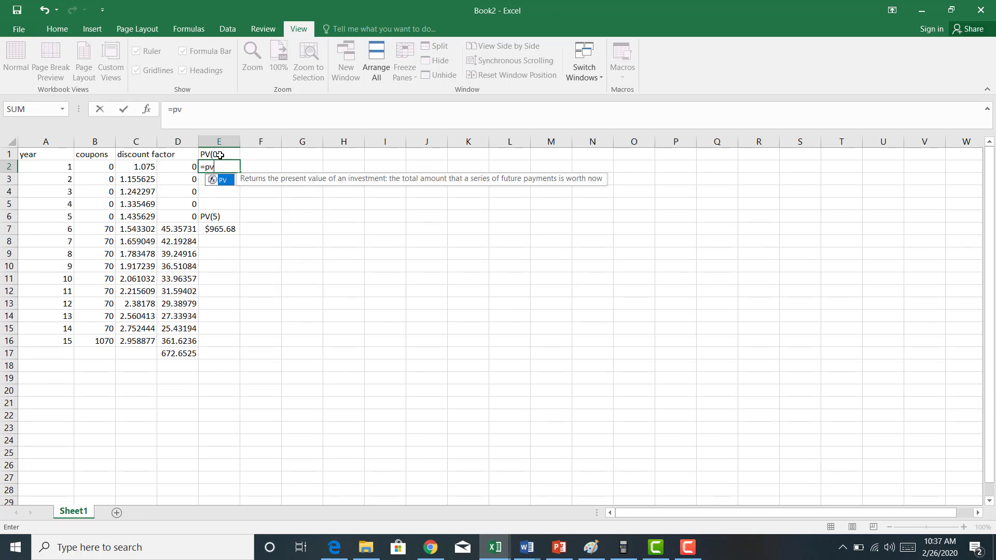
pyautogui.write('(0.0')
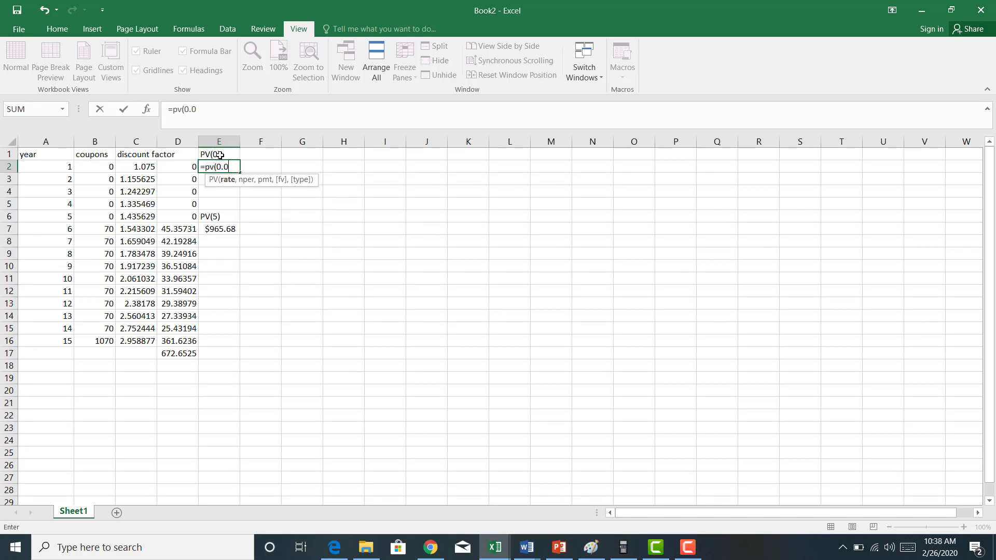
pyautogui.write('75,5,0,')
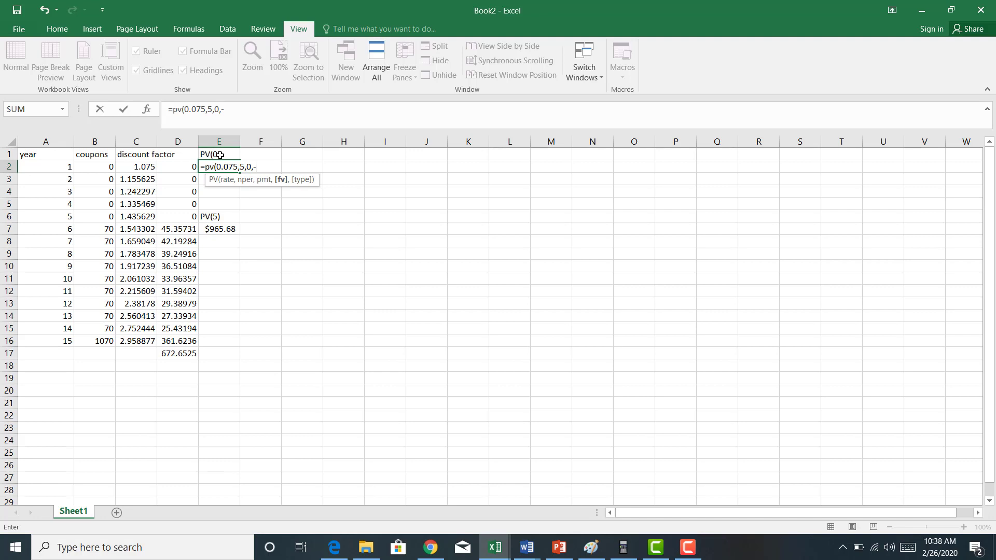
pyautogui.write('-965.68,0)')
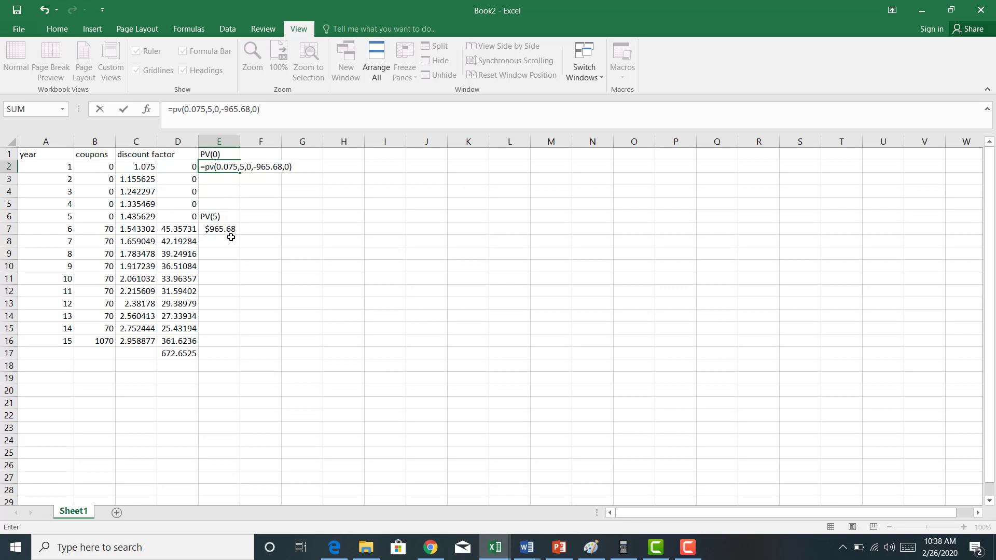
pyautogui.press('Return')
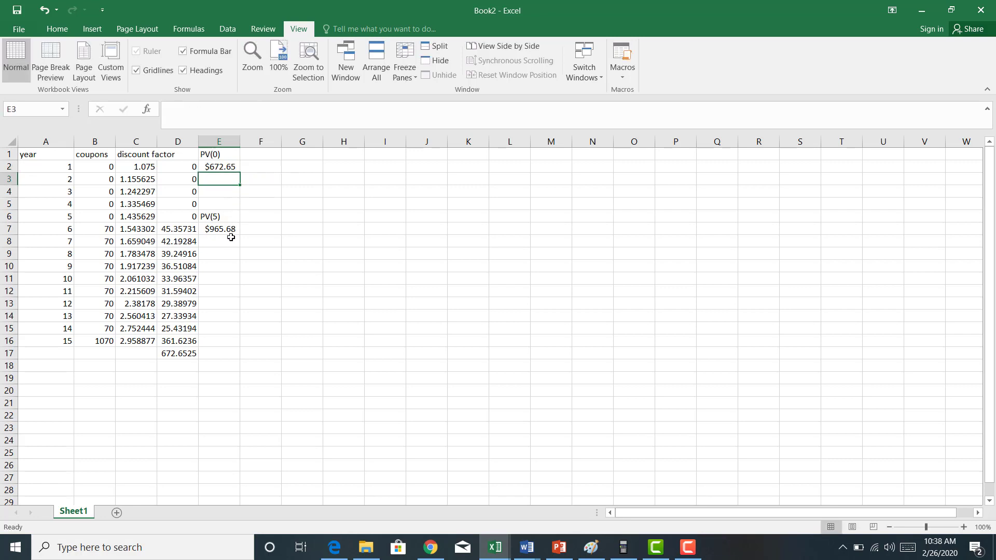
pyautogui.click(219, 168)
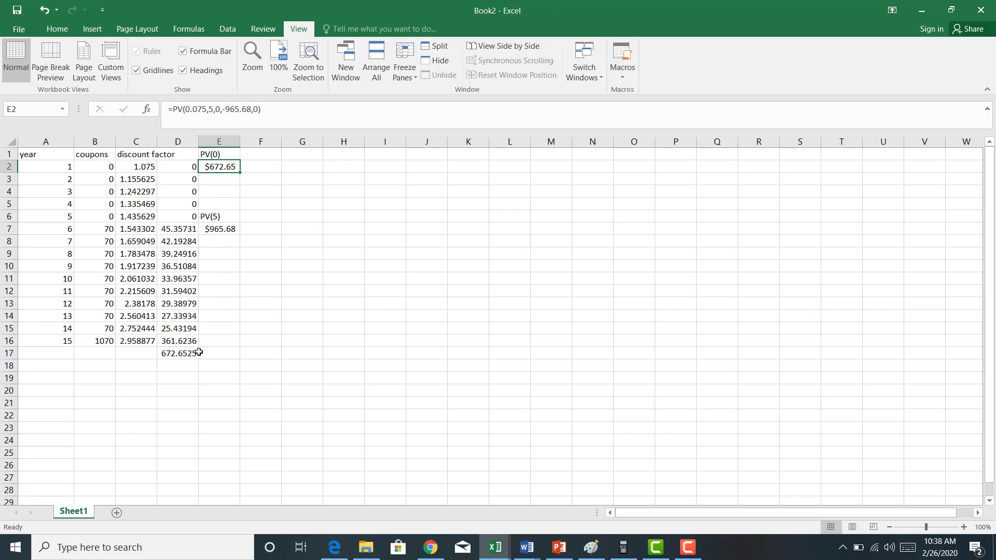
pyautogui.click(182, 355)
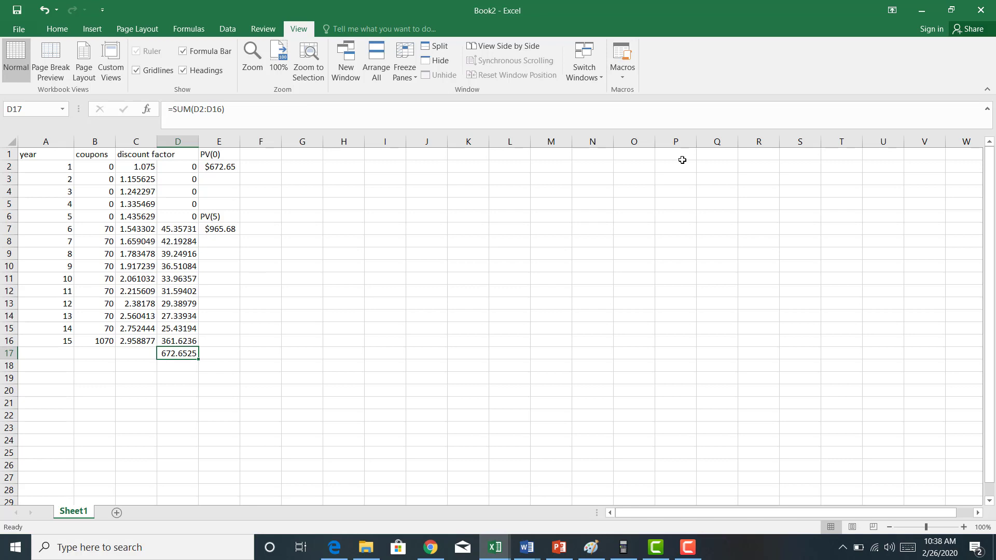
# Restore the workbook window beside the Word document, narrow it to uncover the full question text, and bring up the BA II Plus calculator.
pyautogui.click(950, 10)
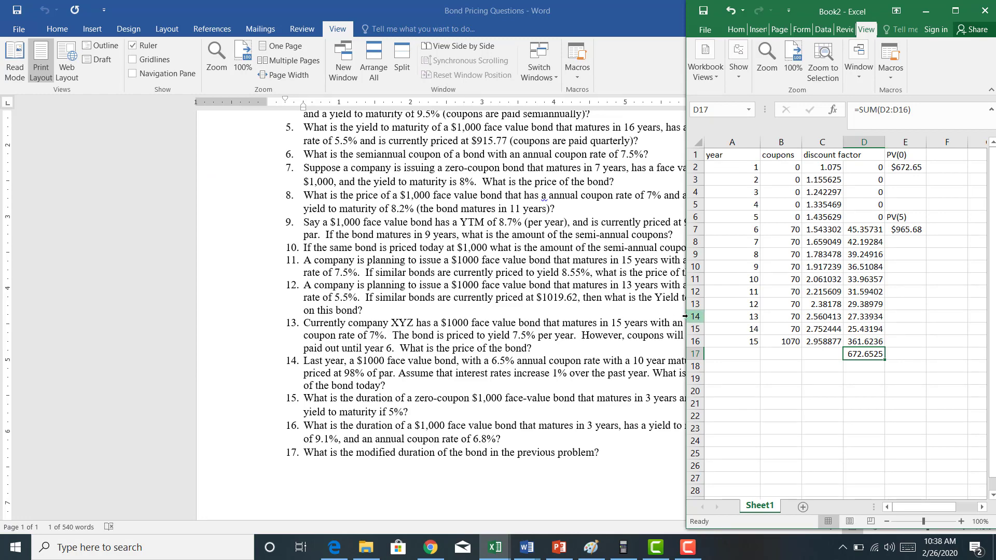
pyautogui.moveTo(685, 304); pyautogui.dragTo(743, 309)
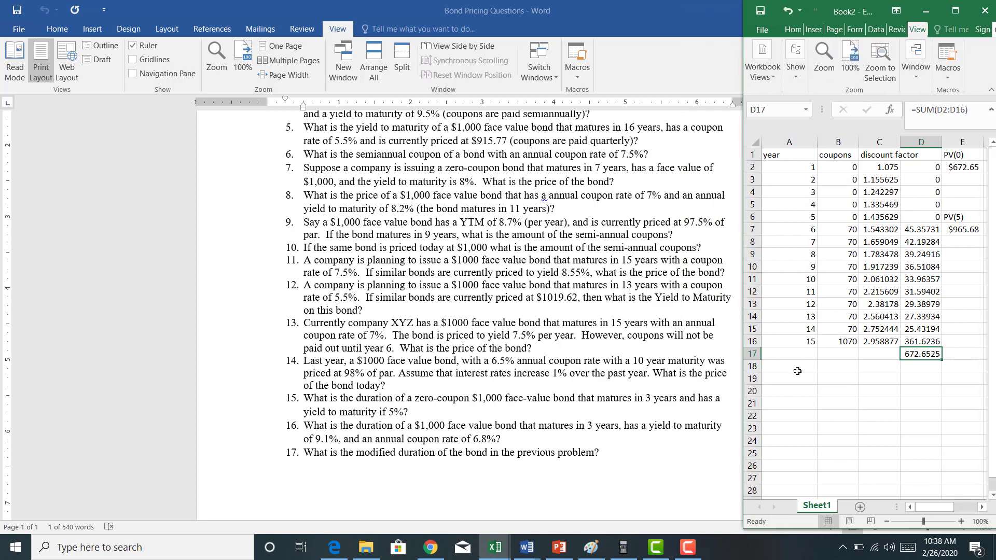
pyautogui.click(800, 375)
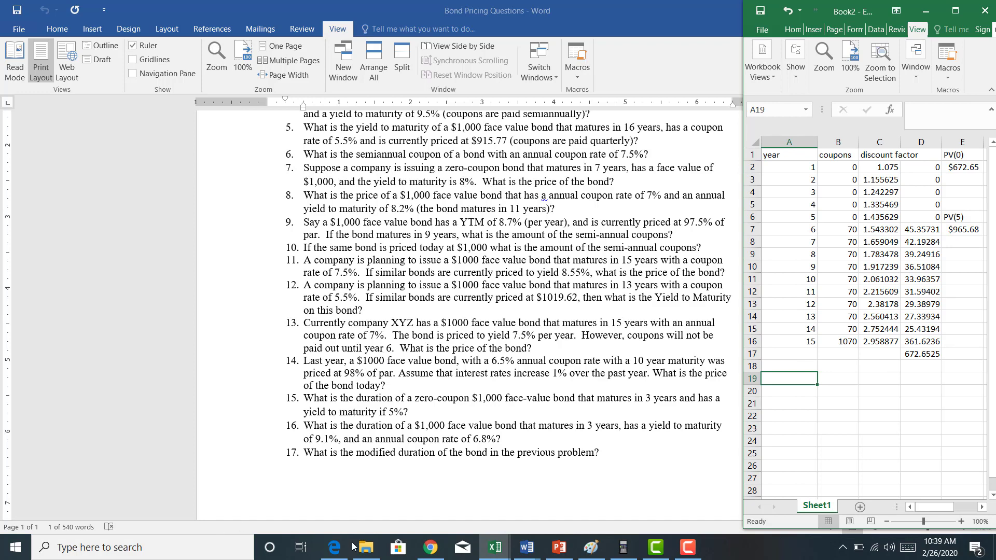
pyautogui.click(624, 547)
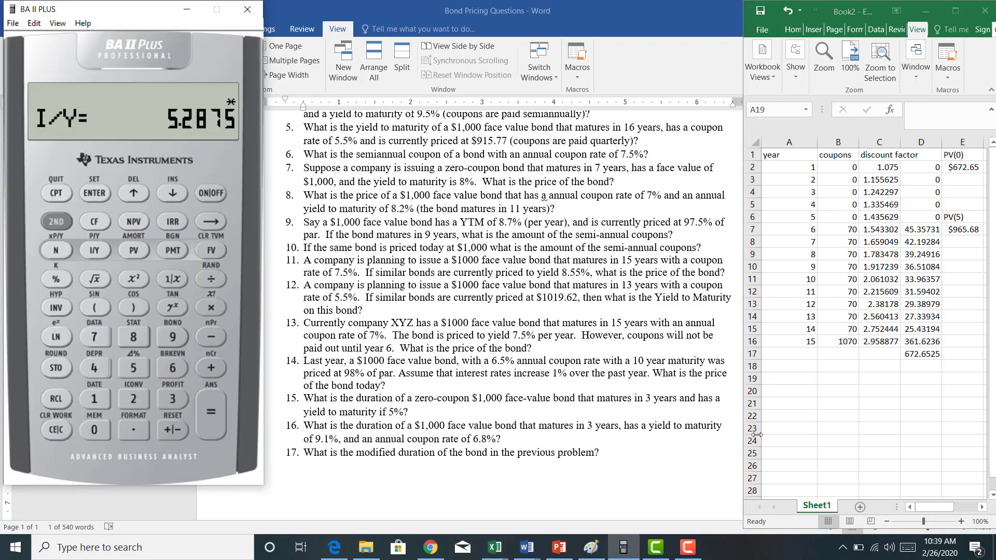
# Enter the label Last Year's YTM in cell A19 and widen column A to fit it.
pyautogui.click(788, 400)
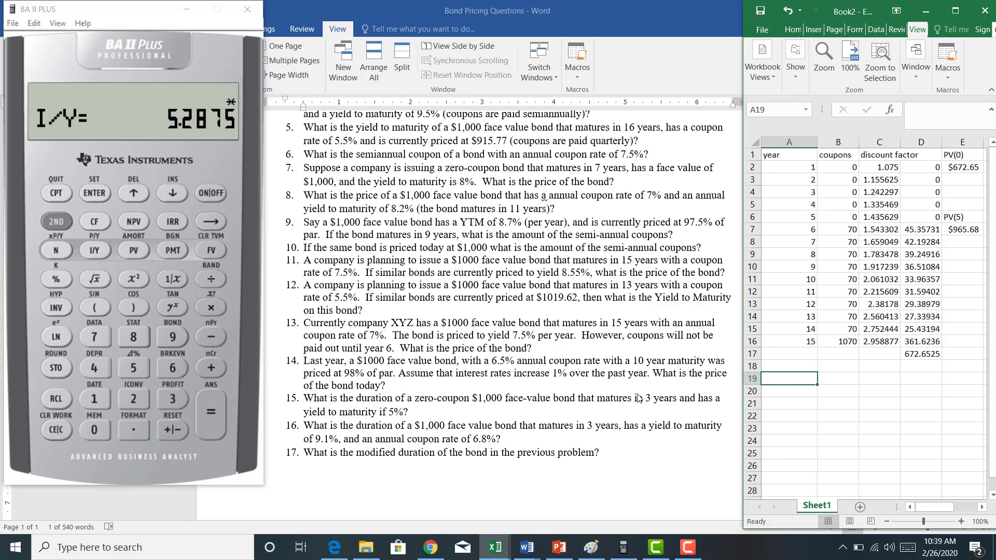
pyautogui.write('LK')
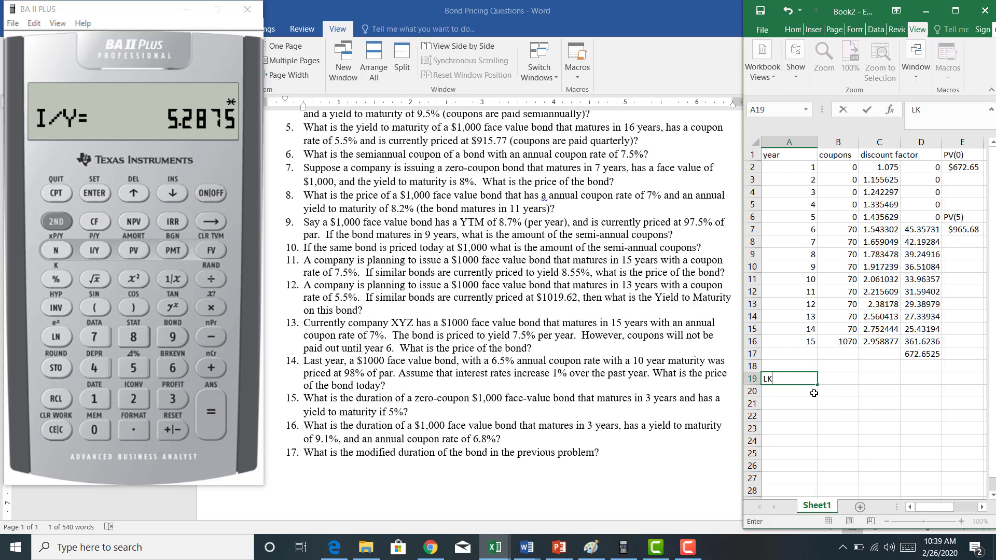
pyautogui.press('BackSpace')
pyautogui.write('ast Yi')
pyautogui.press('BackSpace')
pyautogui.write("ear's YTM")
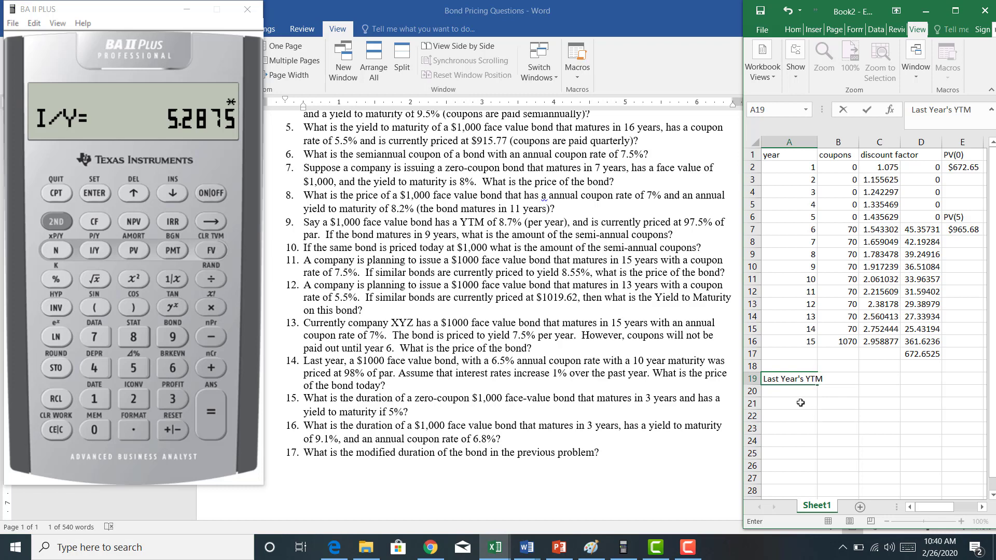
pyautogui.press('Return')
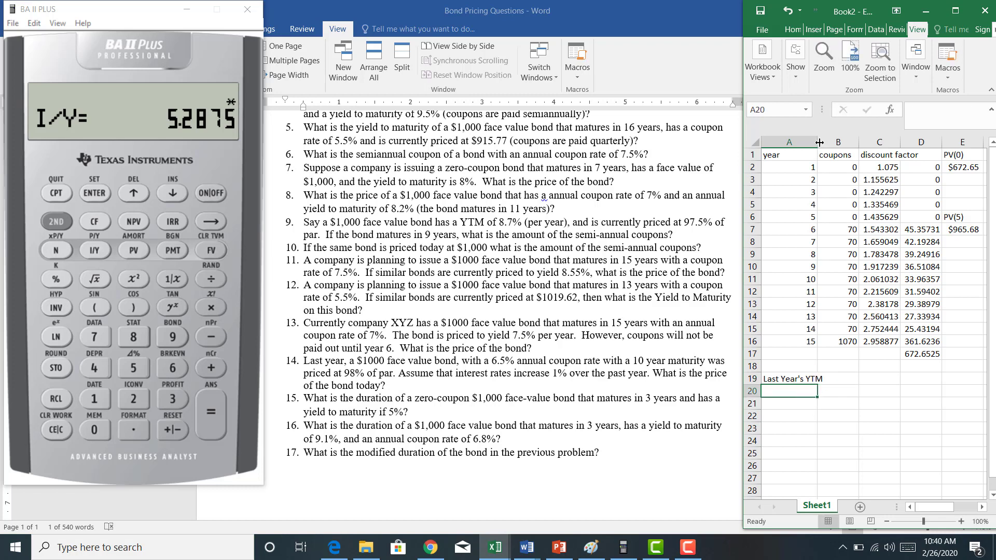
pyautogui.moveTo(817, 142); pyautogui.dragTo(826, 141)
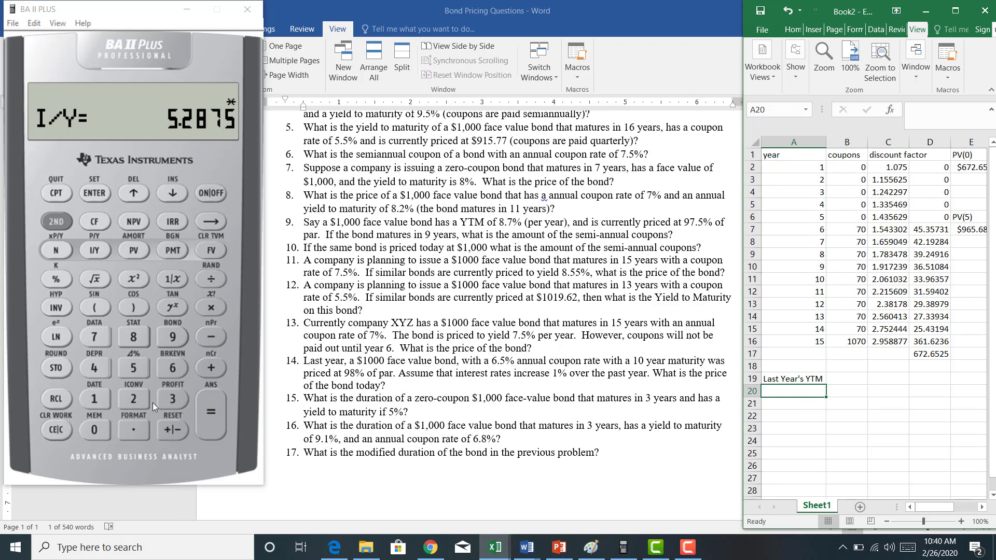
# Clear the BA II Plus calculator display and store -1000 as the future value.
pyautogui.click(57, 429)
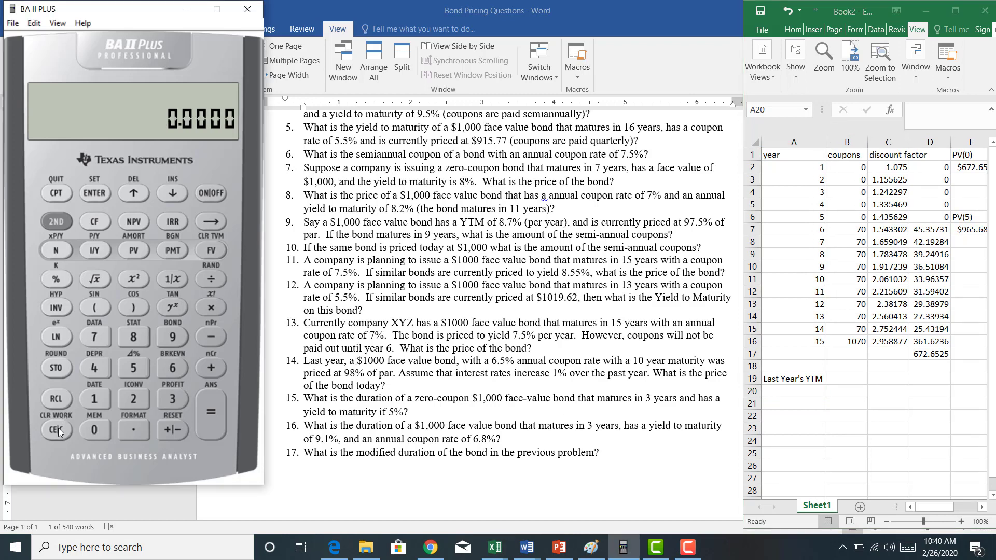
pyautogui.click(85, 398)
pyautogui.click(93, 433)
pyautogui.click(92, 433)
pyautogui.click(92, 434)
pyautogui.click(212, 251)
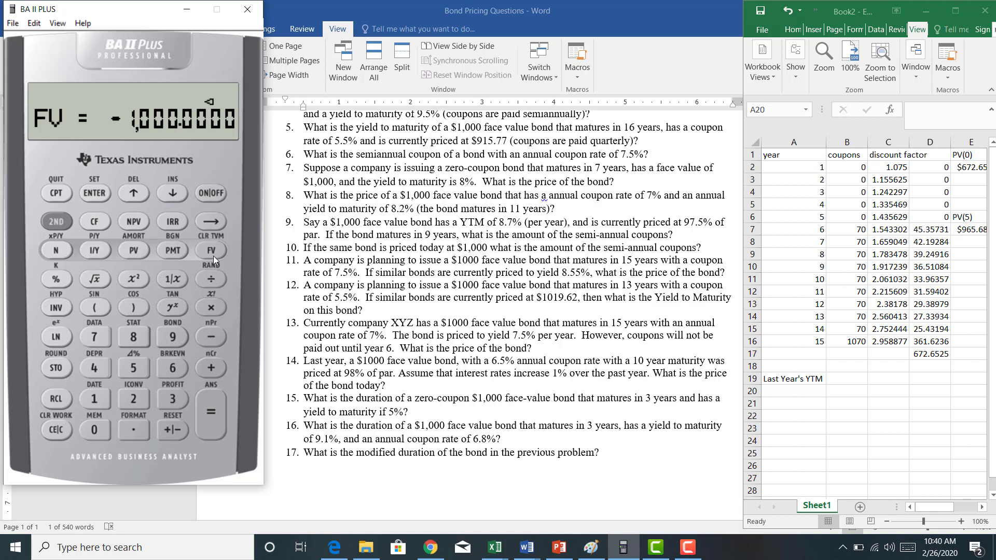
# Store -65 as the payment and 980 as the present value in the calculator.
pyautogui.click(172, 362)
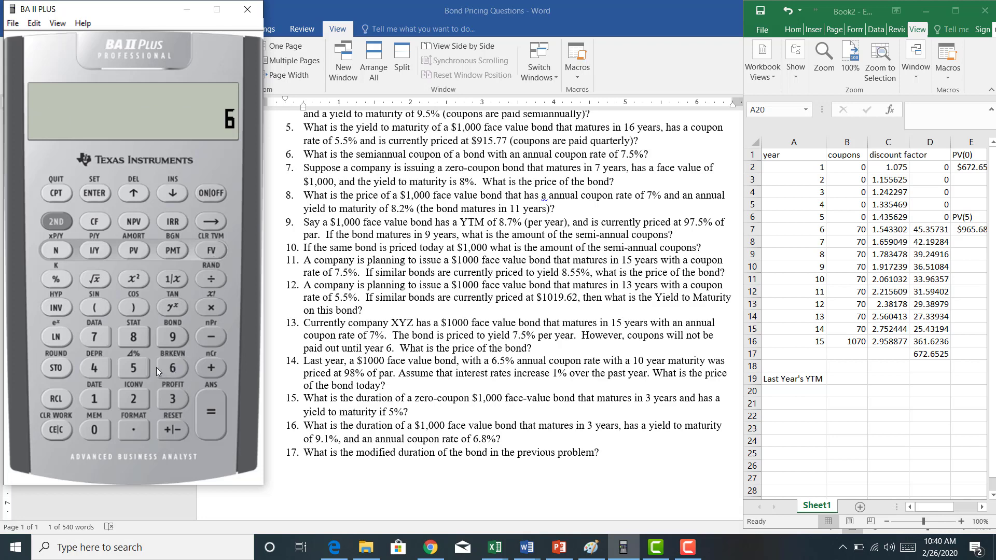
pyautogui.click(145, 367)
pyautogui.click(173, 430)
pyautogui.click(179, 250)
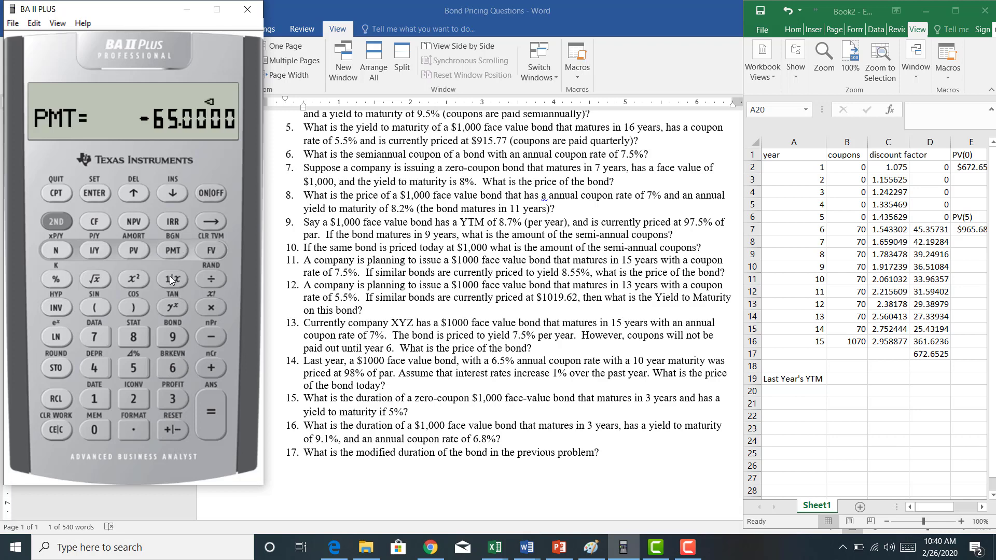
pyautogui.click(166, 340)
pyautogui.click(135, 337)
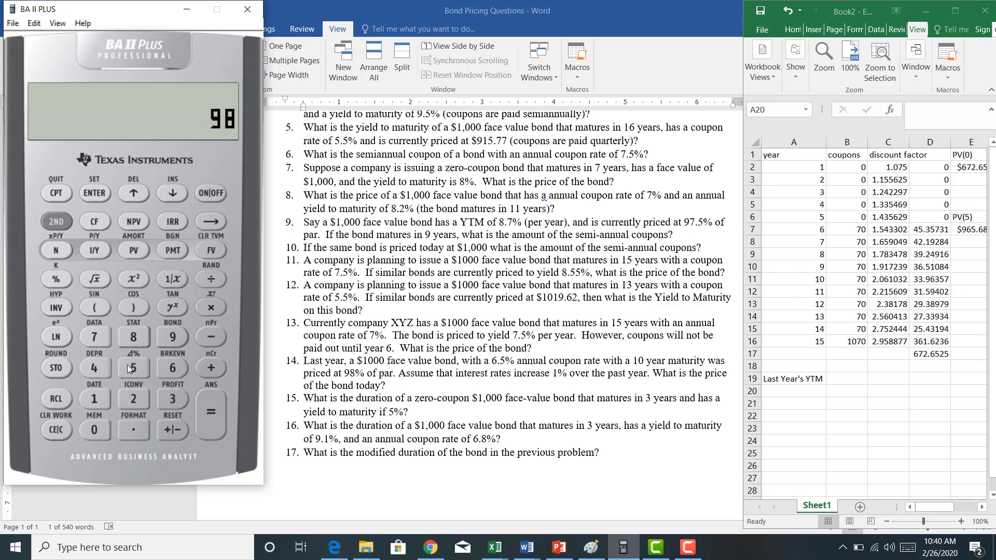
pyautogui.click(94, 430)
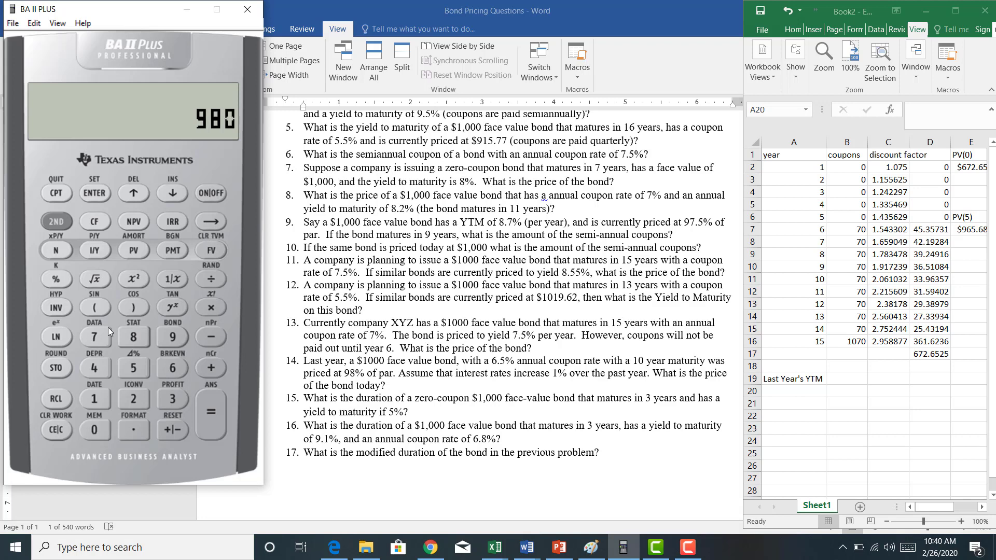
pyautogui.click(135, 249)
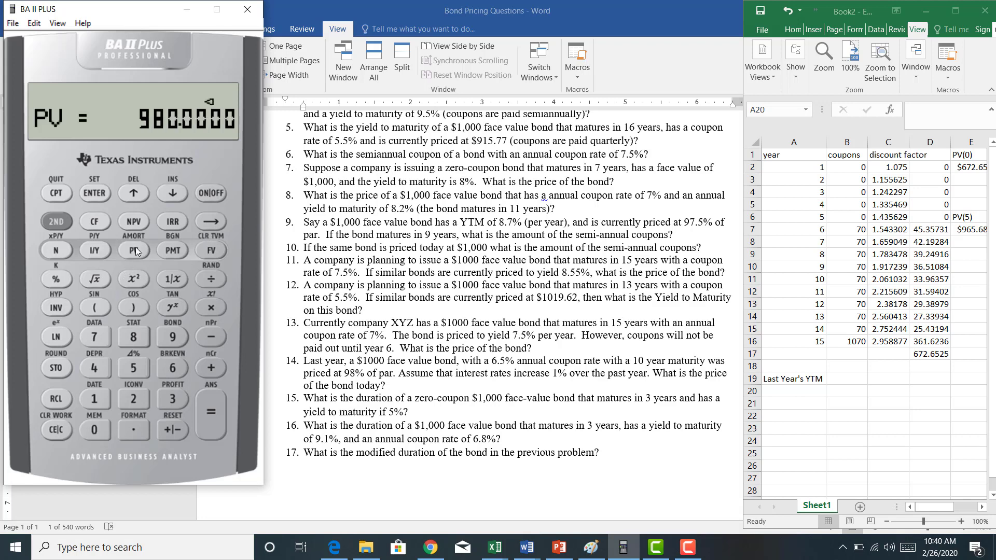
# Store 10 as the number of periods and compute last year's annual yield.
pyautogui.click(95, 398)
pyautogui.click(95, 430)
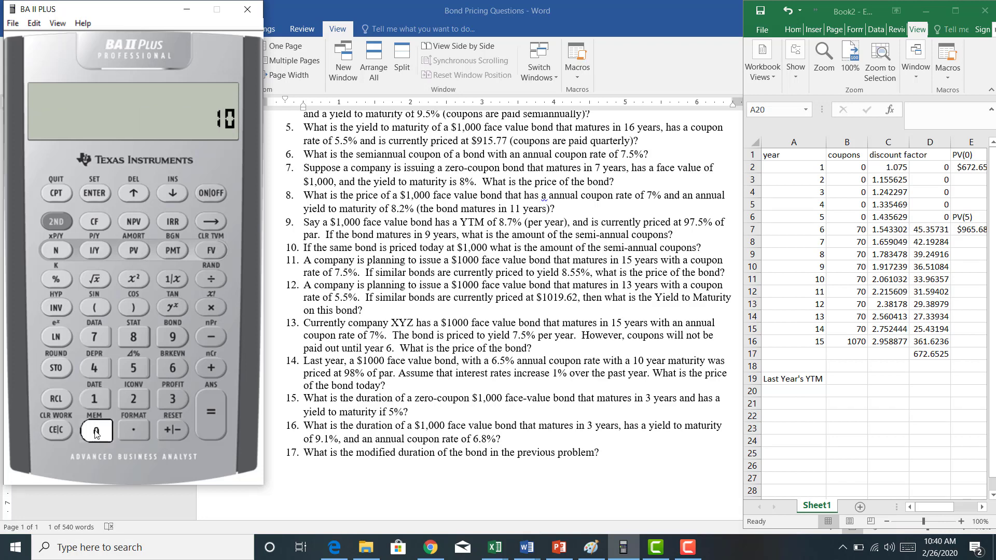
pyautogui.click(59, 253)
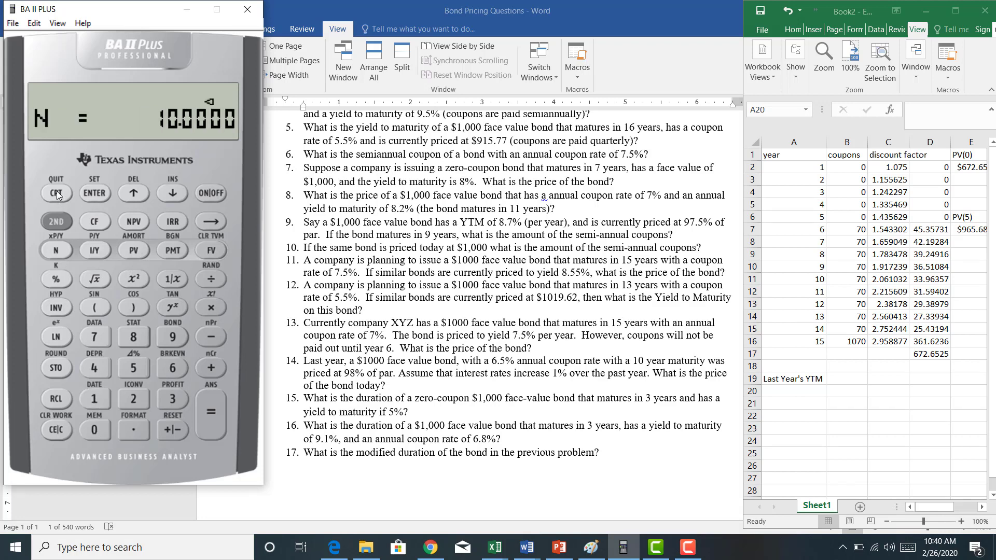
pyautogui.click(95, 250)
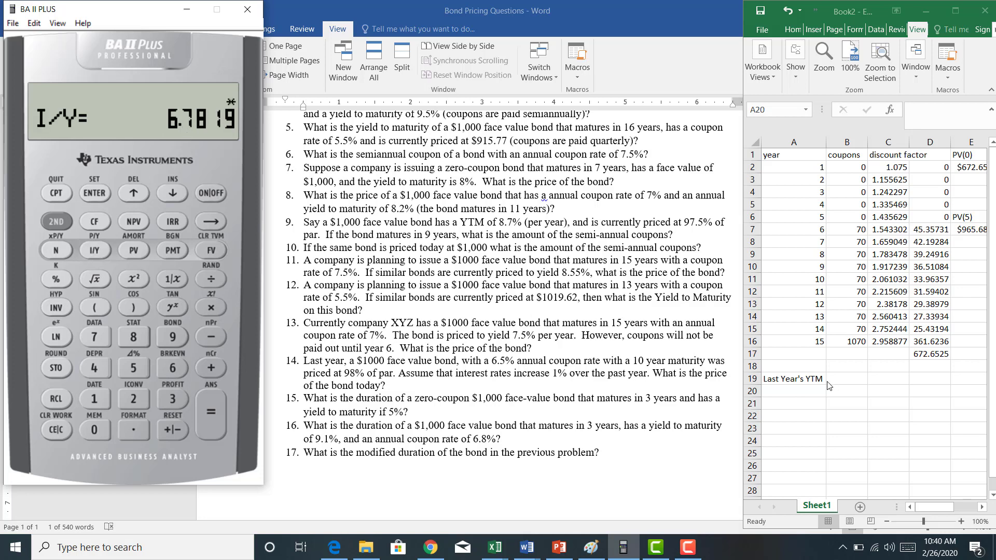
# Record 6.7819 in cell B19 of the Excel sheet as last year's YTM.
pyautogui.click(847, 375)
pyautogui.click(847, 376)
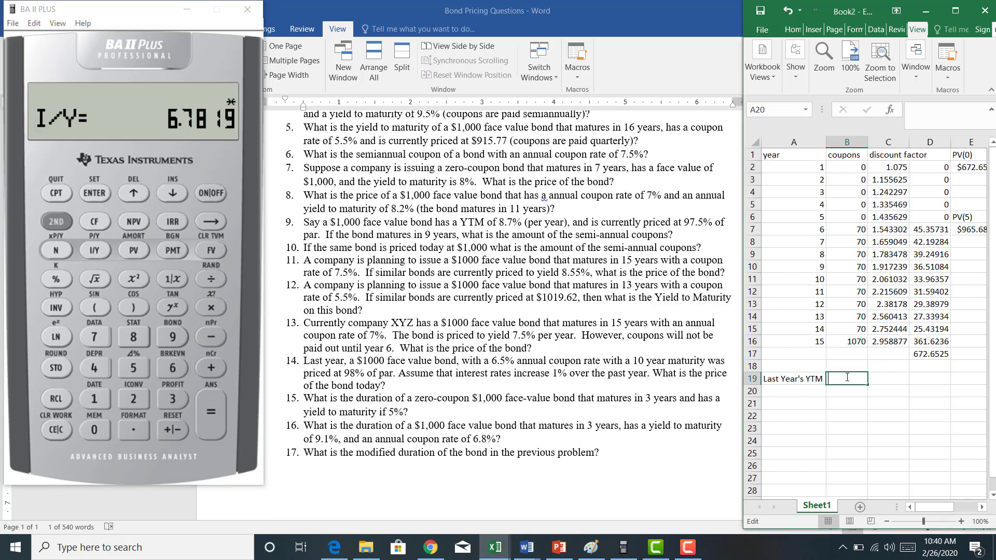
pyautogui.write('6.7819')
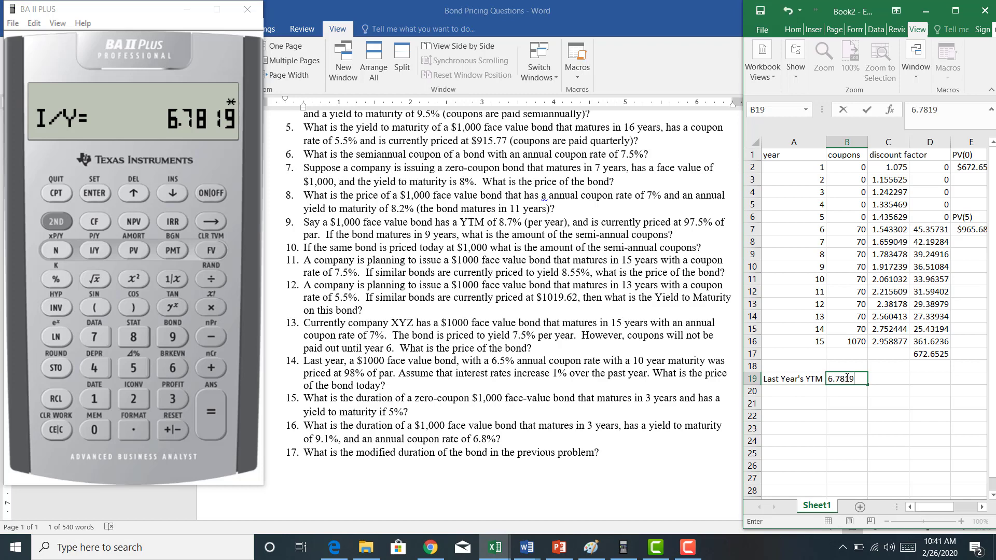
pyautogui.press('Return')
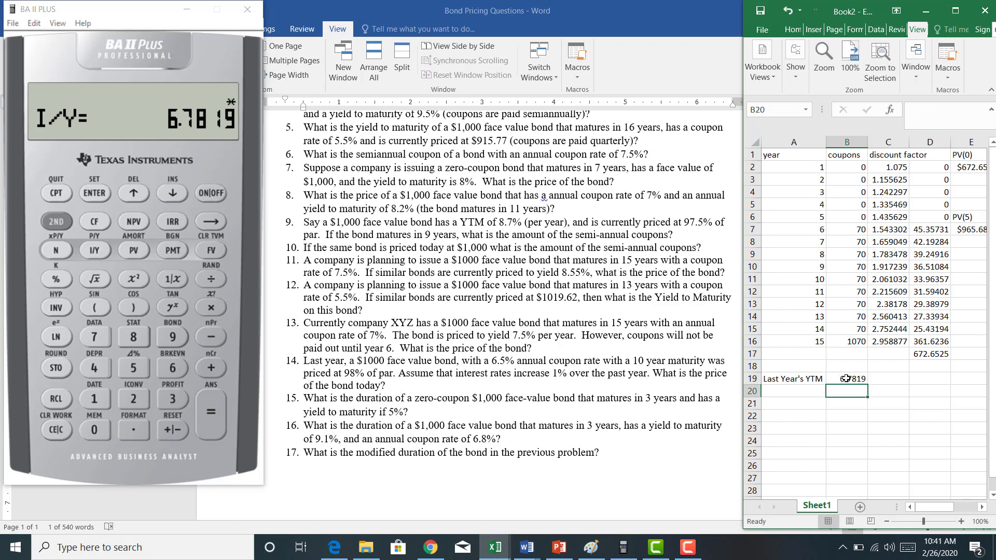
# Enter the label This Year's Price in cell A20 and check last year's yield in B19.
pyautogui.click(785, 391)
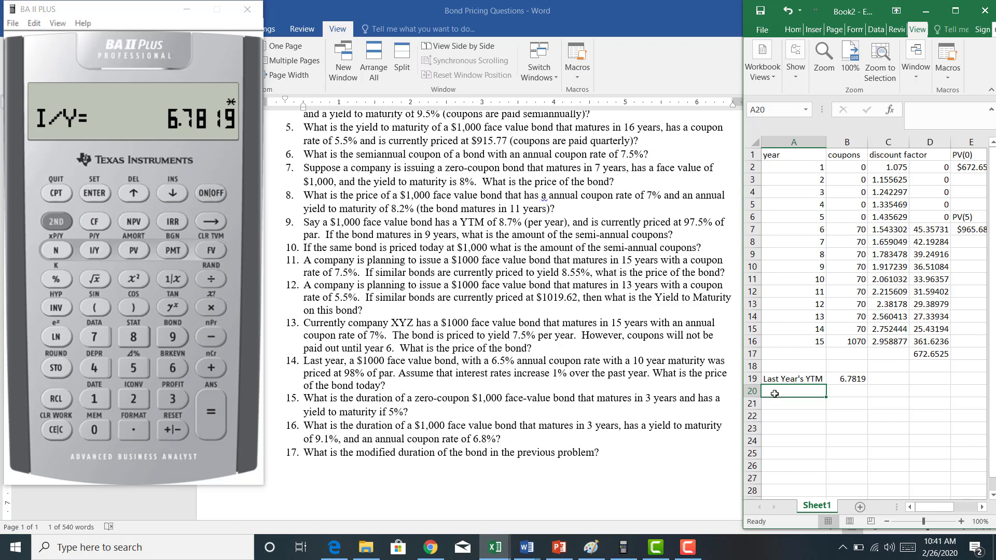
pyautogui.write("This Year's")
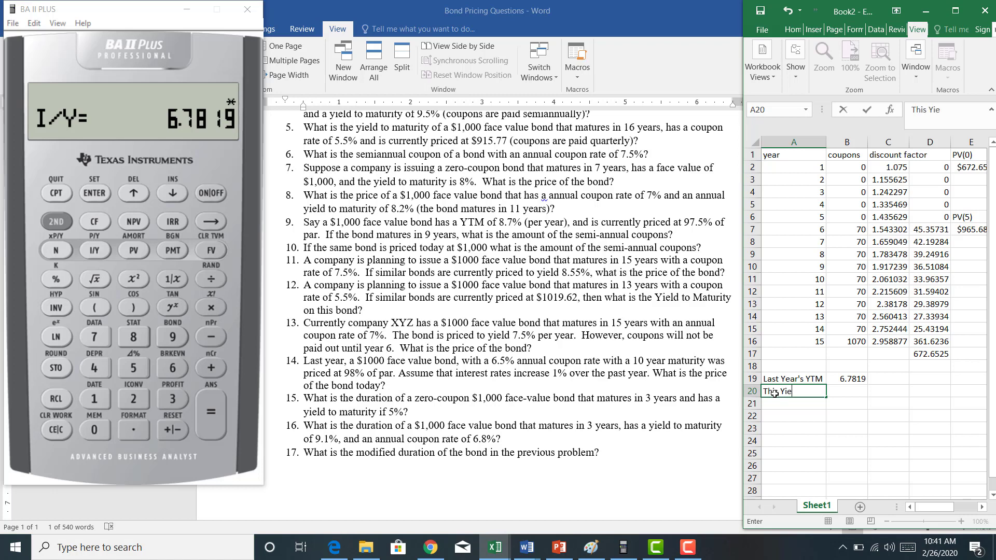
pyautogui.write(' Price')
pyautogui.press('Tab')
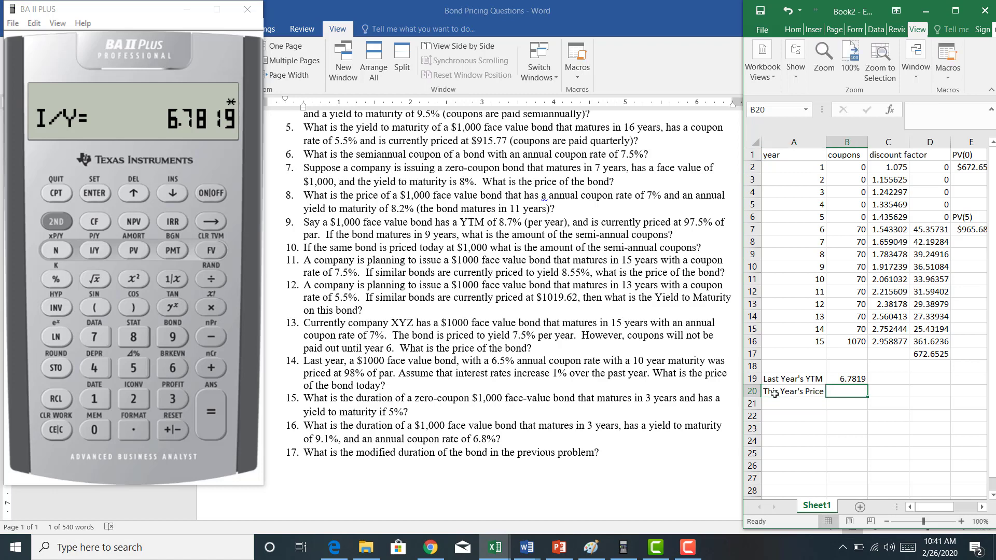
pyautogui.click(858, 379)
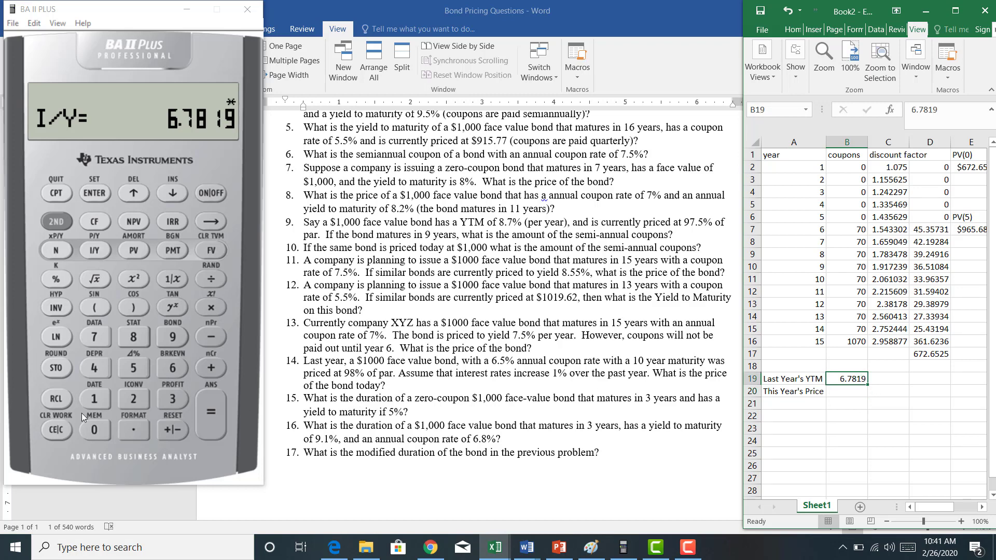
# Return to the BA II Plus calculator, clear its display and store -1000 as the future value for this year's price.
pyautogui.click(54, 430)
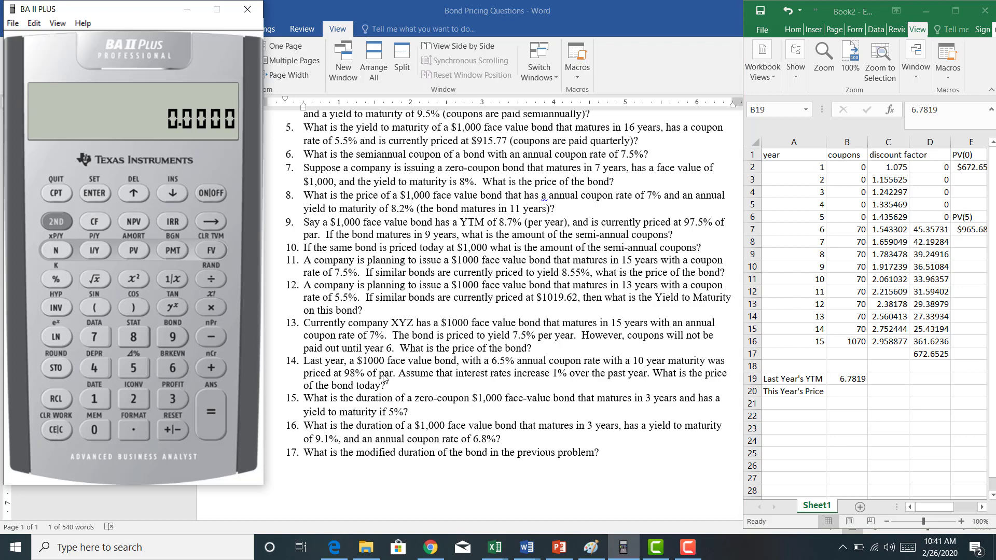
pyautogui.click(93, 399)
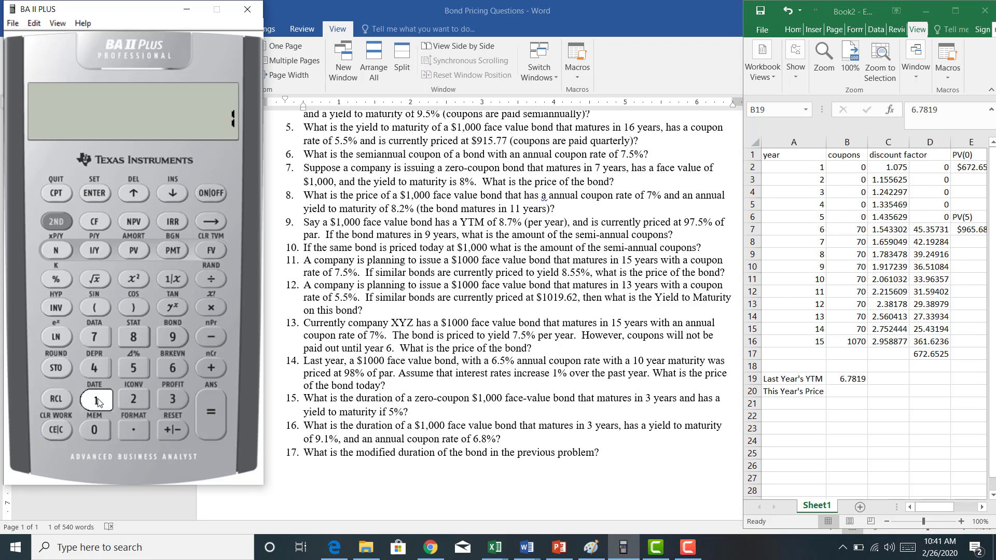
pyautogui.click(94, 429)
pyautogui.click(94, 429)
pyautogui.click(94, 430)
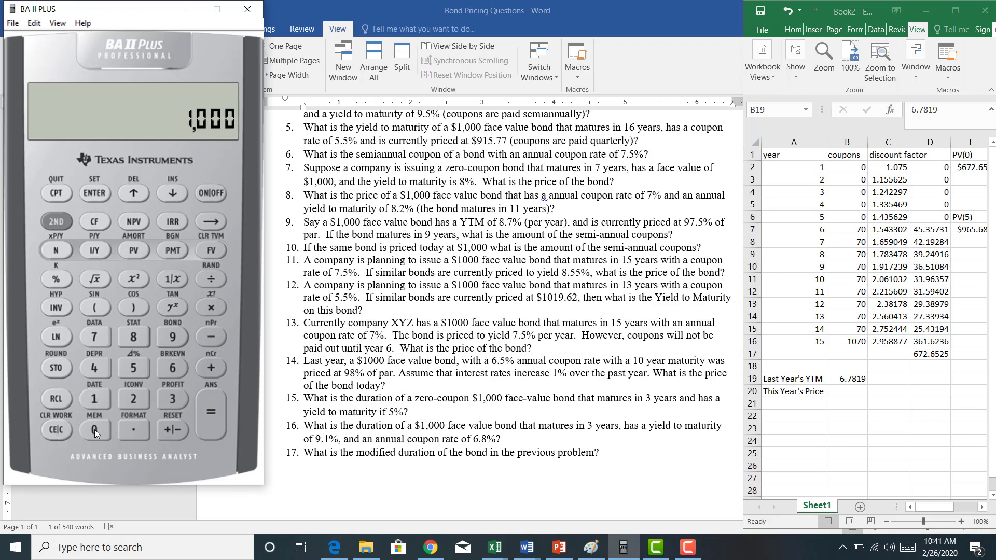
pyautogui.click(176, 429)
pyautogui.click(210, 251)
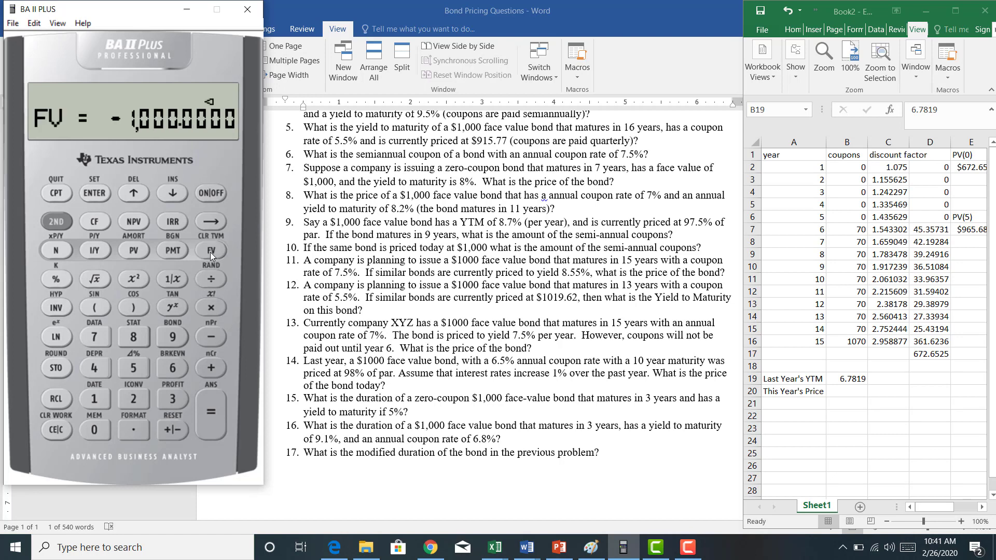
# Store -65 as the coupon payment for this year's price calculation.
pyautogui.click(166, 366)
pyautogui.click(138, 366)
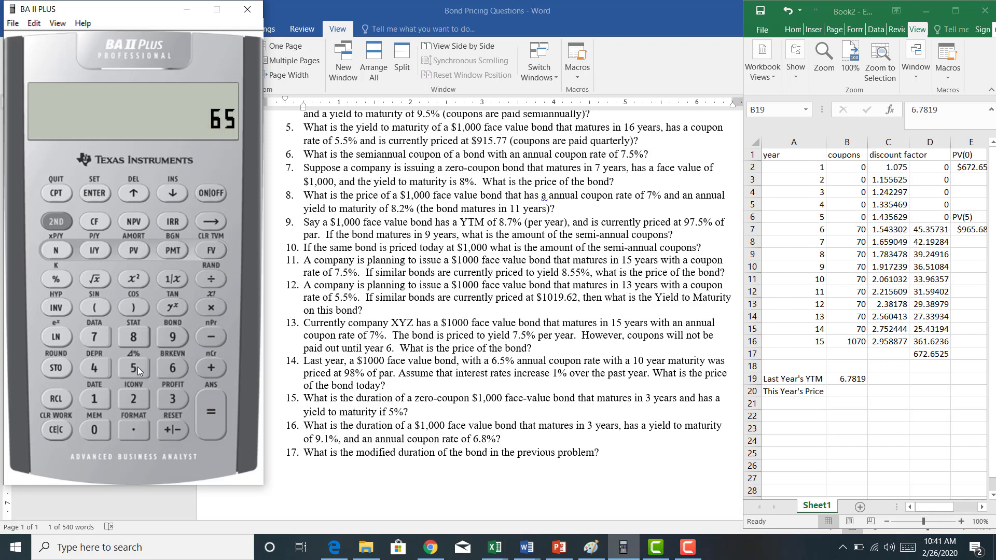
pyautogui.click(178, 431)
pyautogui.click(172, 250)
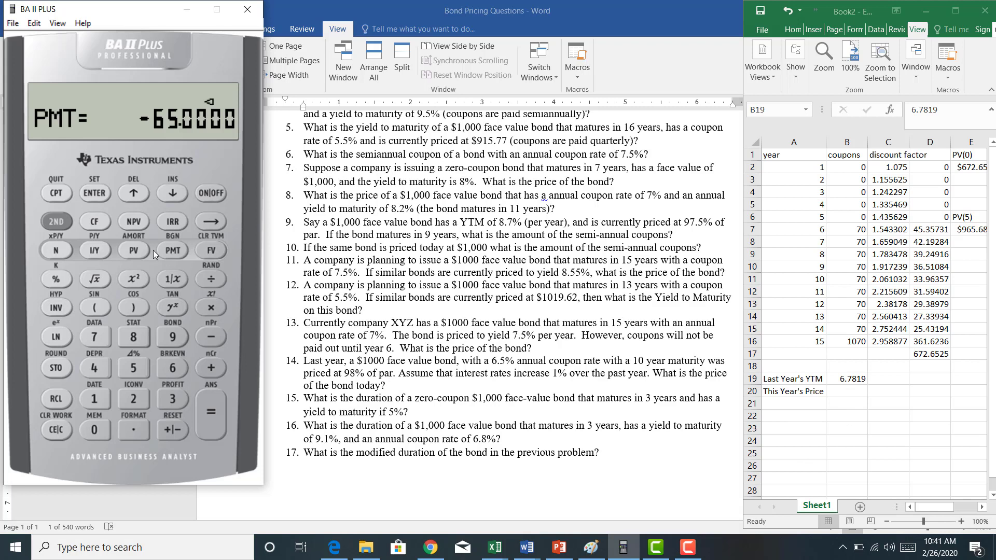
# Store this year's yield of 7.7819 as the annual interest rate, one percentage point above last year's.
pyautogui.click(92, 338)
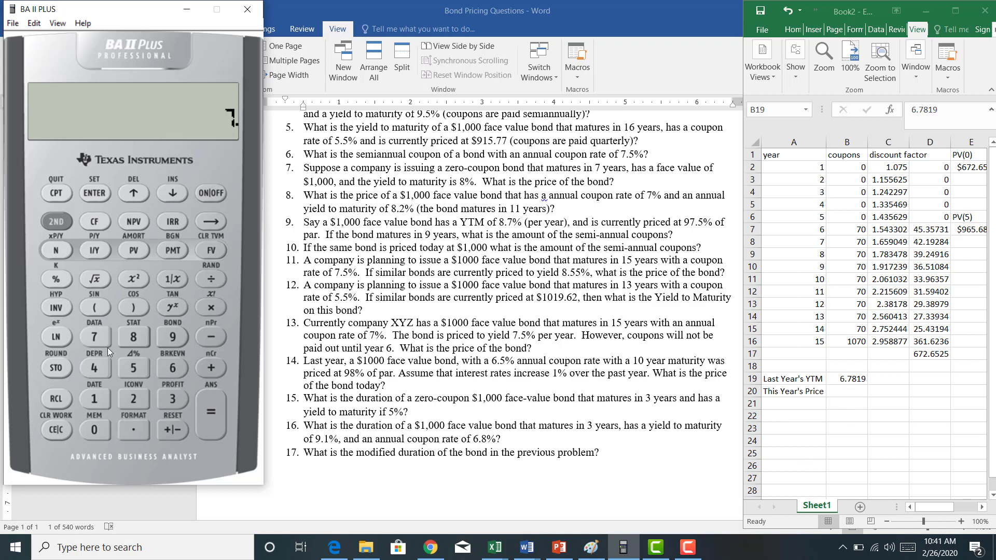
pyautogui.click(134, 429)
pyautogui.click(105, 333)
pyautogui.click(129, 340)
pyautogui.click(93, 399)
pyautogui.click(171, 338)
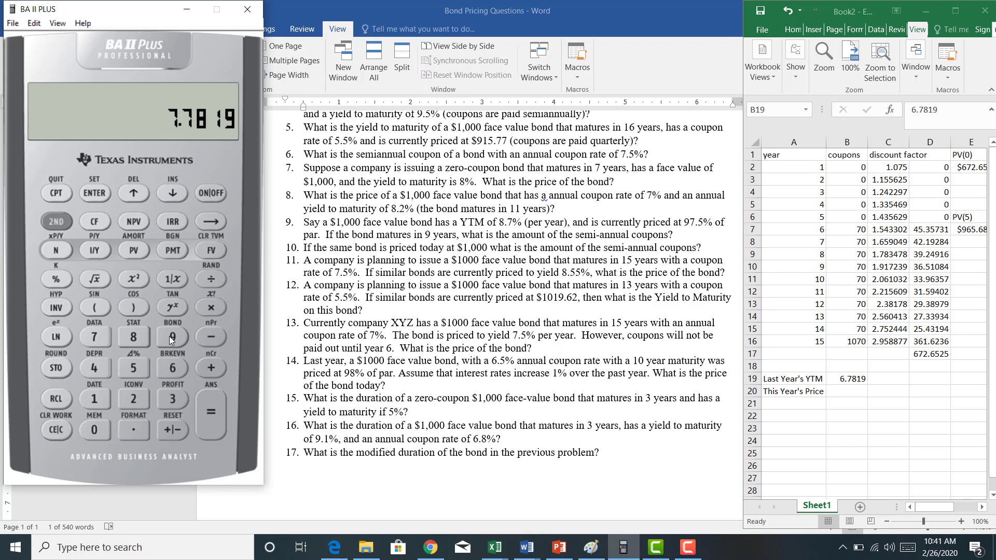
pyautogui.click(96, 250)
# Store 9 as the number of remaining periods and compute the bond's present value.
pyautogui.click(169, 337)
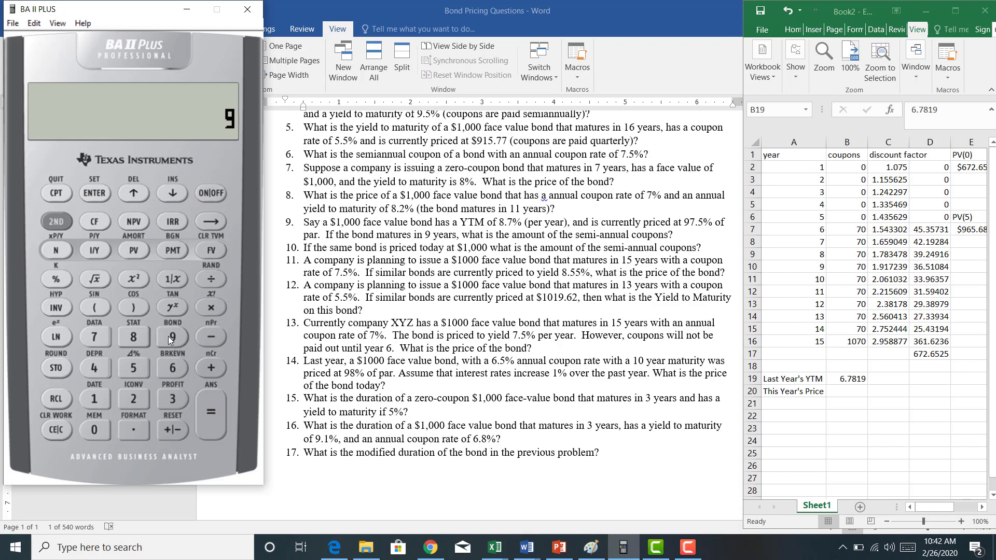
pyautogui.click(57, 254)
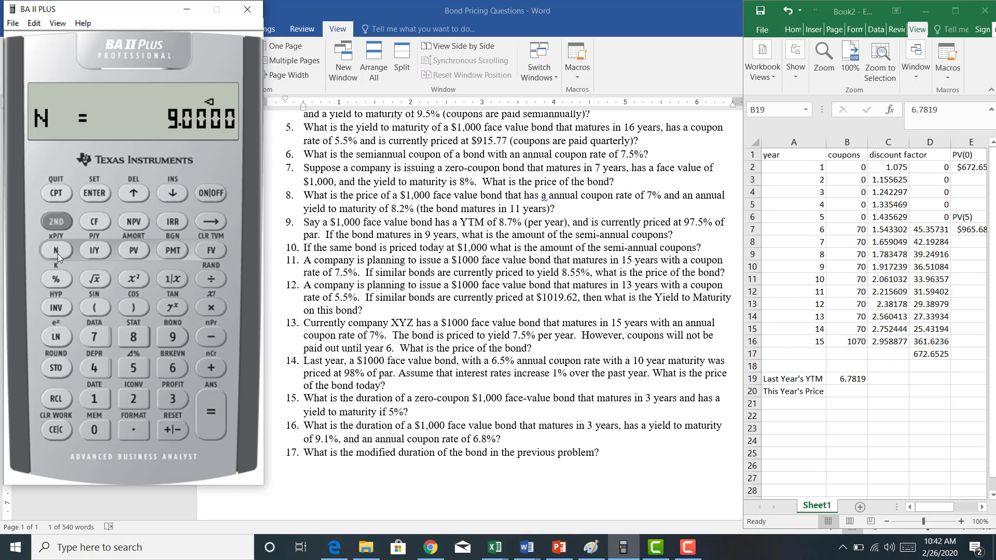
pyautogui.click(58, 196)
pyautogui.click(134, 251)
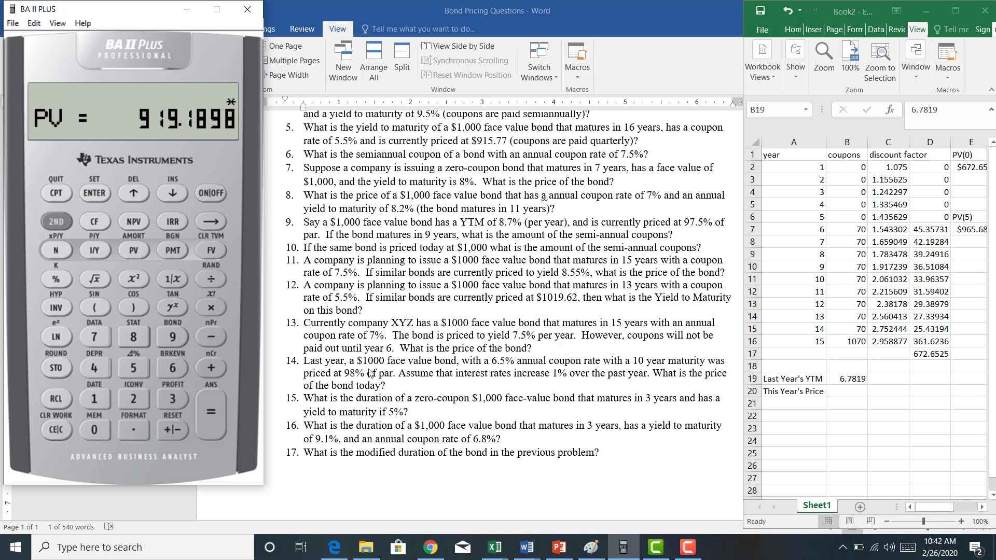
# Record 919.19 in cell B20 of the Excel sheet as this year's price.
pyautogui.click(847, 384)
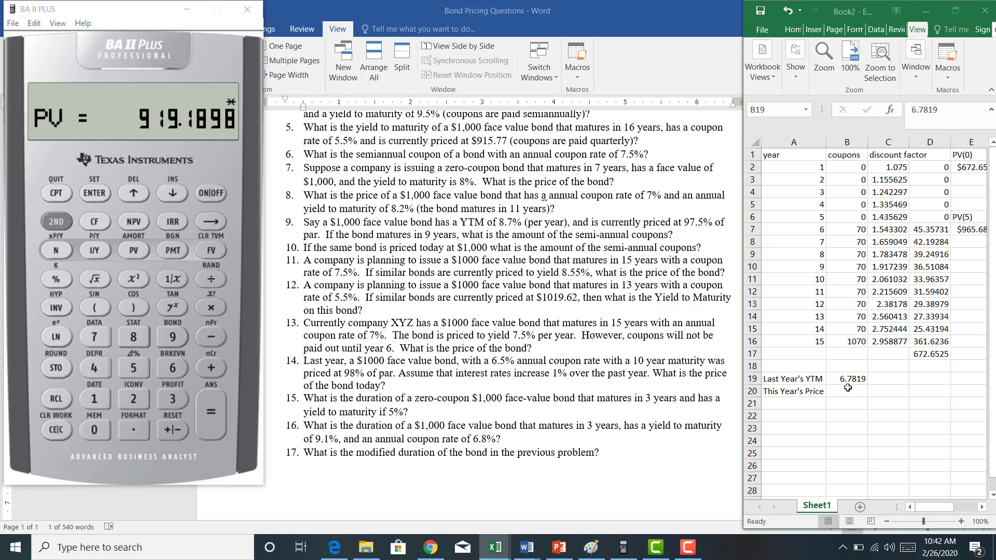
pyautogui.click(848, 389)
pyautogui.write('919')
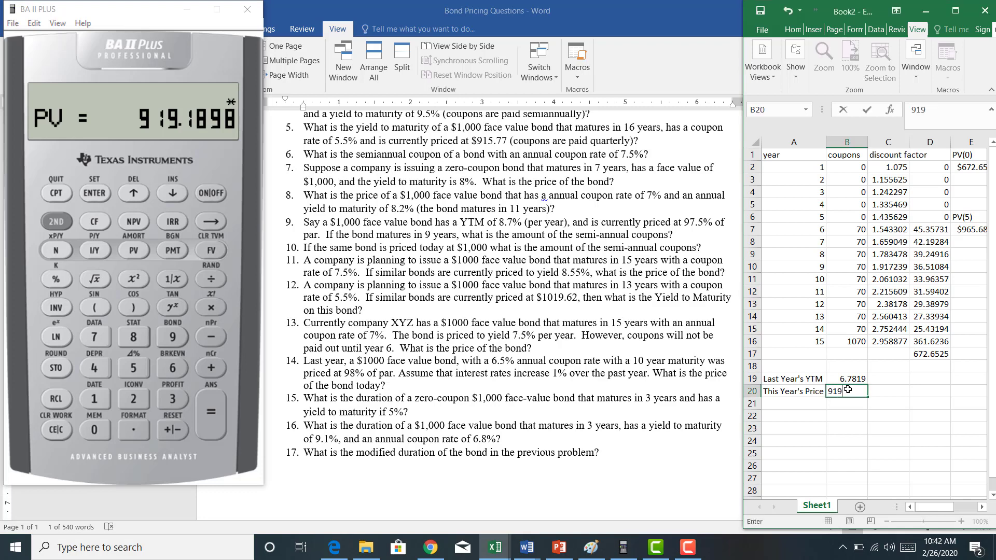
pyautogui.write('.19')
pyautogui.press('Return')
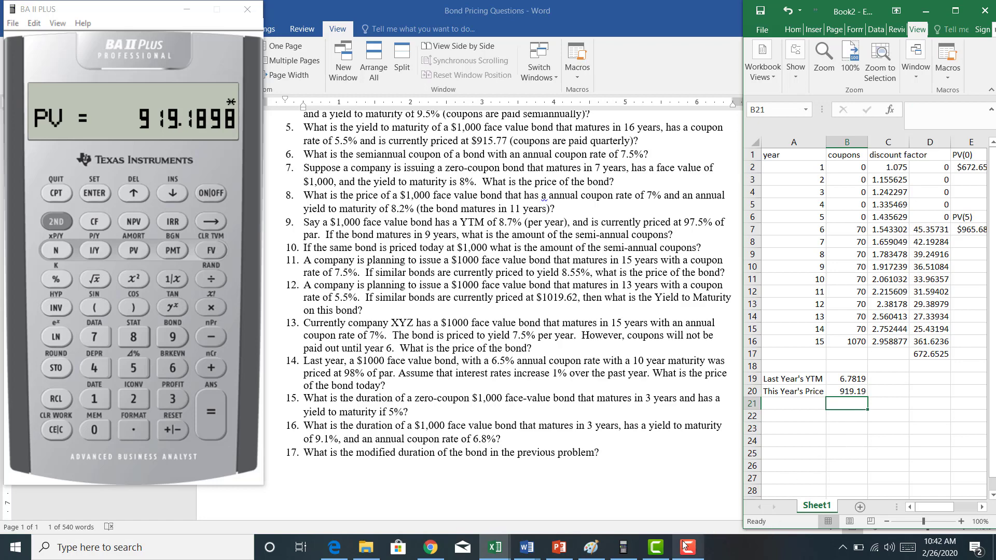